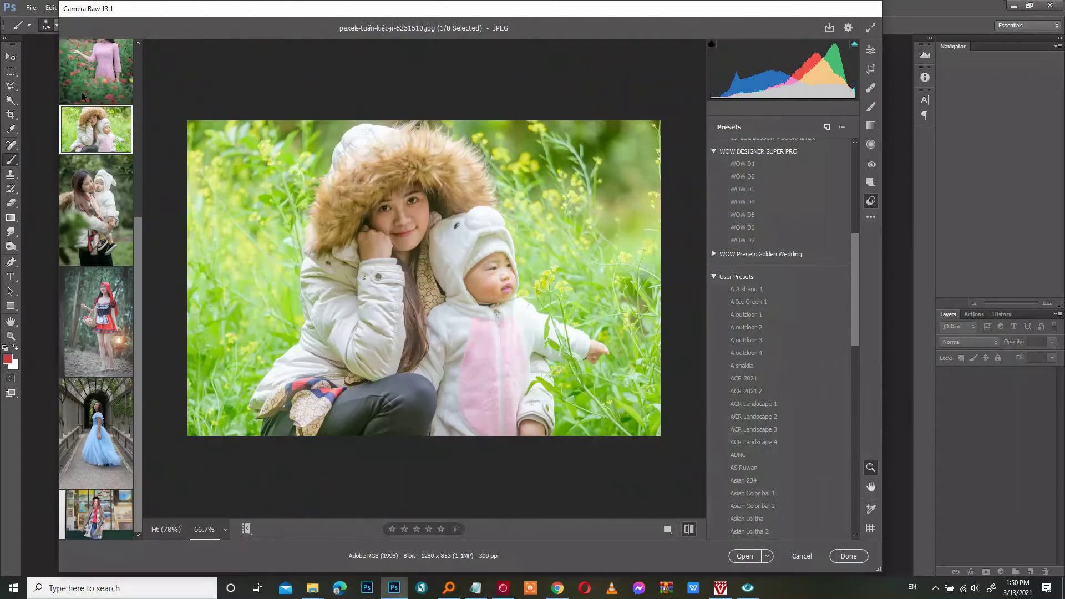
Apply WOW D1 to the hooded mother-and-baby portrait after comparing before/after and trying WOW D7
{"action": "left_click", "coordinate": [743, 165]}
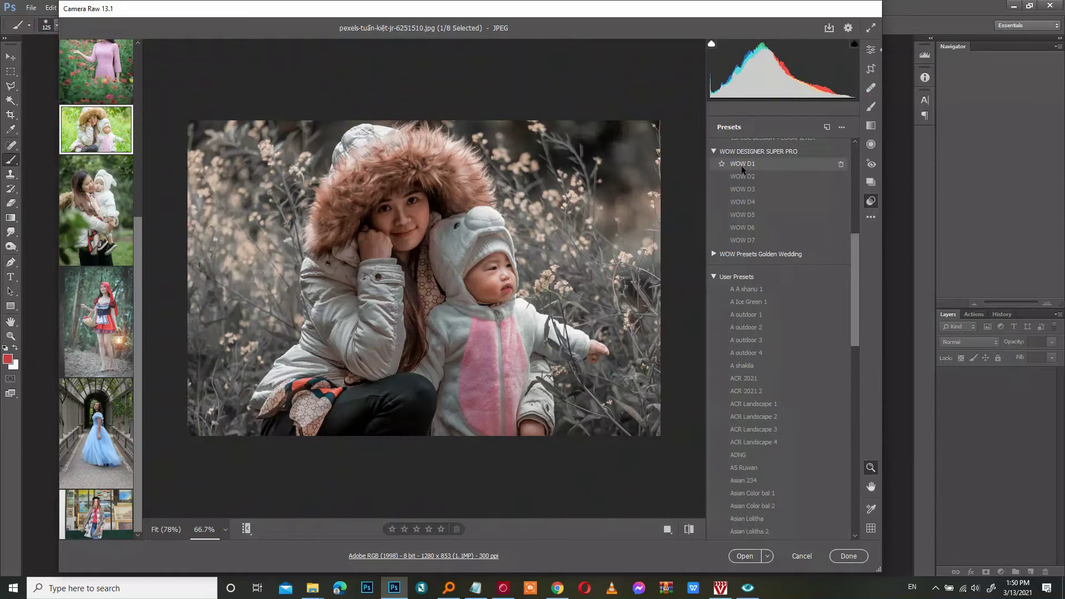
{"action": "left_click", "coordinate": [741, 166]}
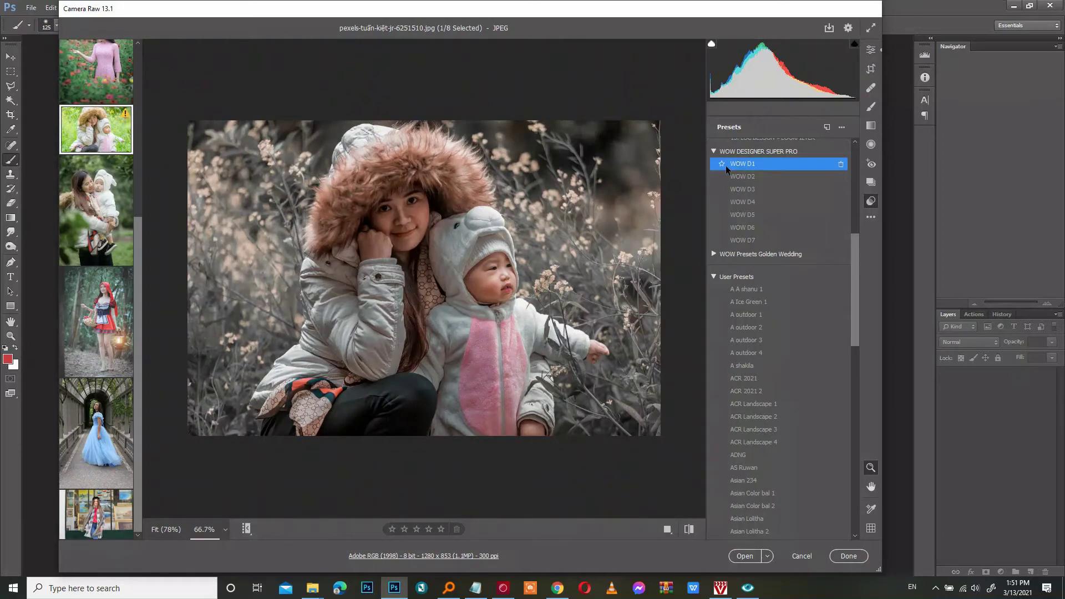
{"action": "left_click", "coordinate": [687, 531]}
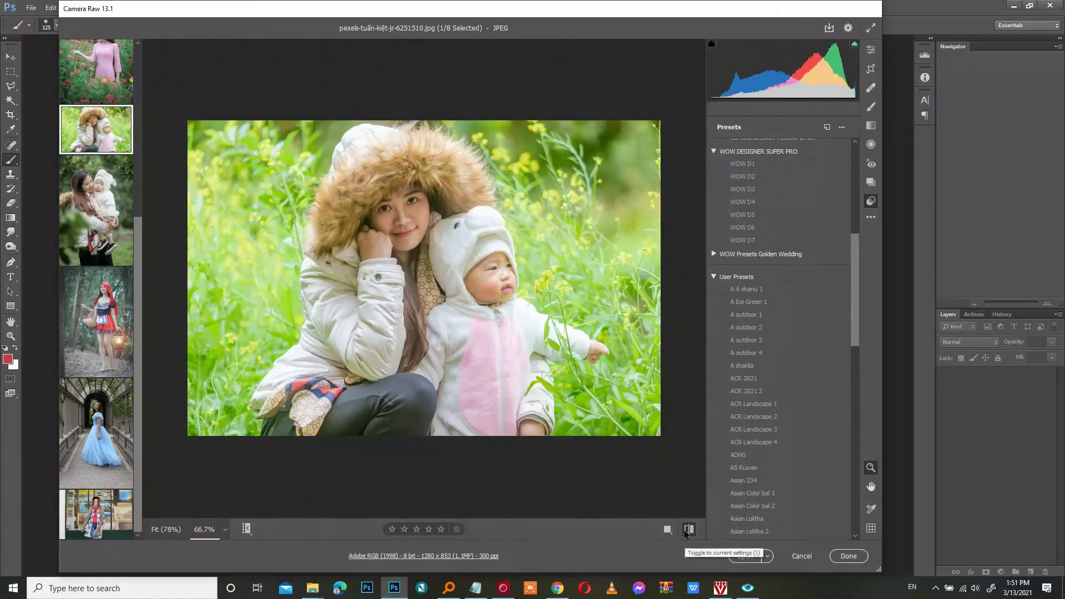
{"action": "left_click", "coordinate": [687, 531]}
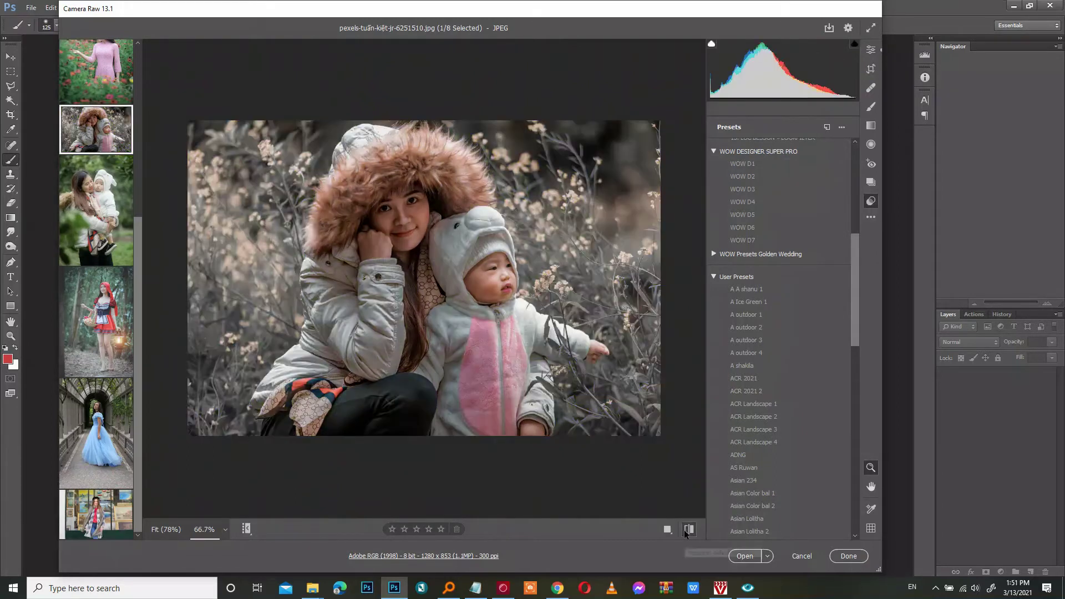
{"action": "left_click", "coordinate": [747, 240]}
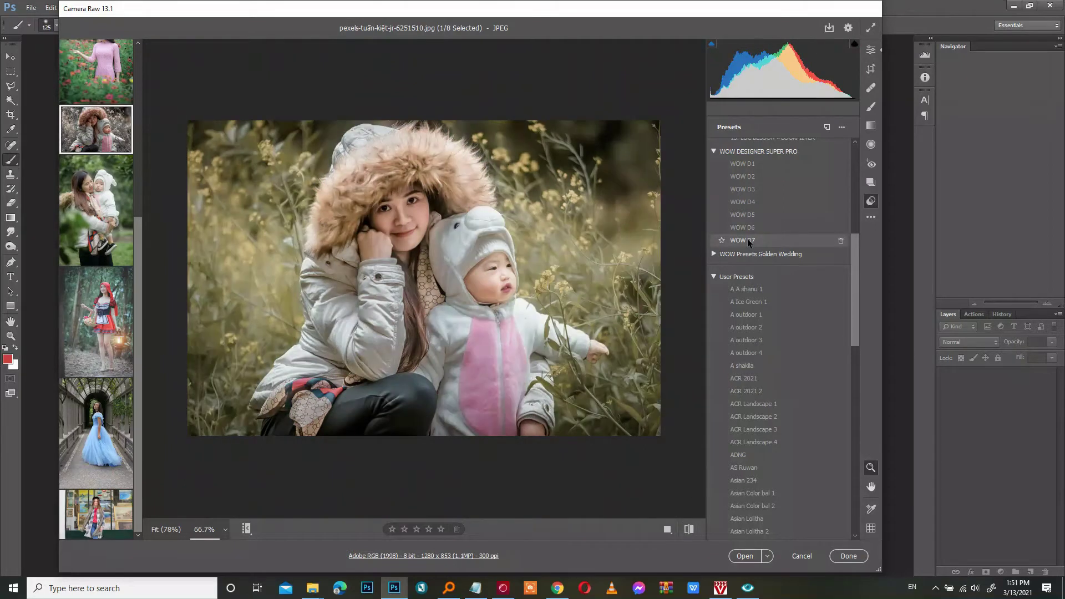
{"action": "left_click", "coordinate": [747, 225]}
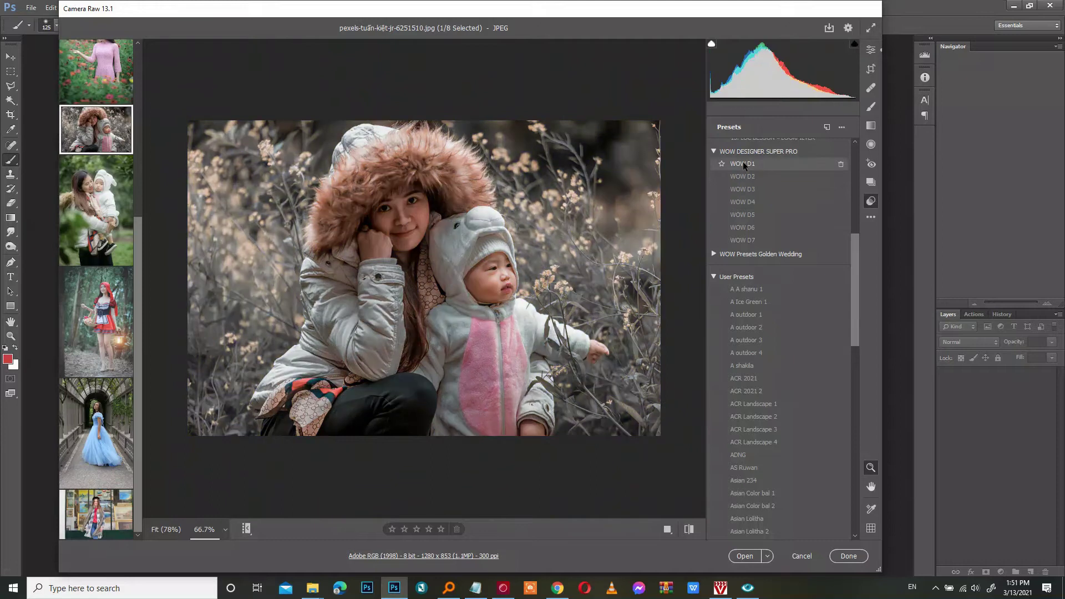
{"action": "left_click", "coordinate": [743, 161]}
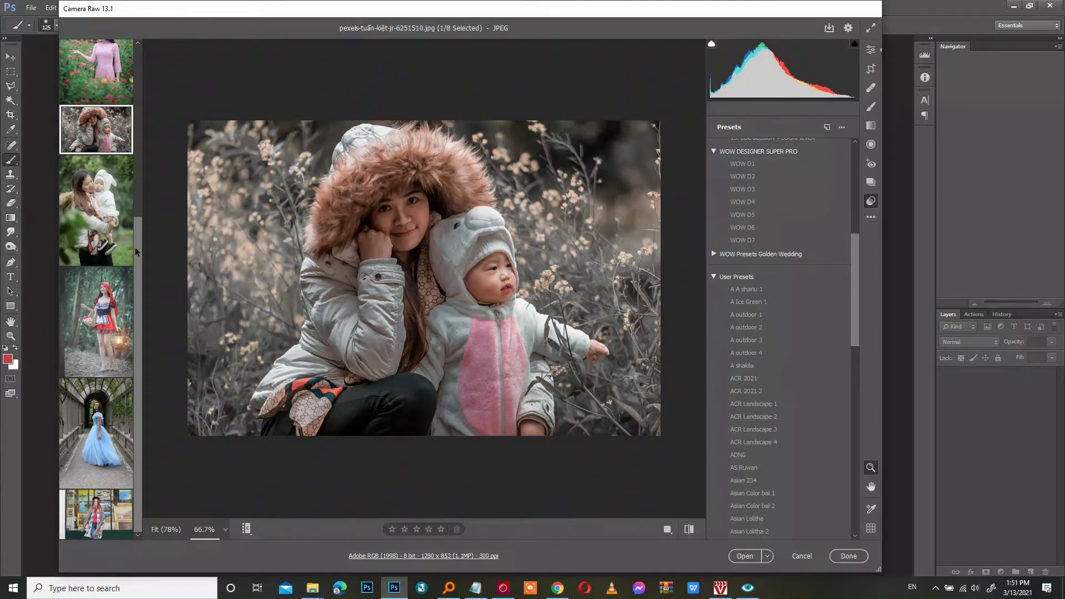
{"action": "scroll", "coordinate": [140, 181], "scroll_direction": "up", "scroll_amount": 2}
{"action": "scroll", "coordinate": [139, 181], "scroll_direction": "up", "scroll_amount": 3}
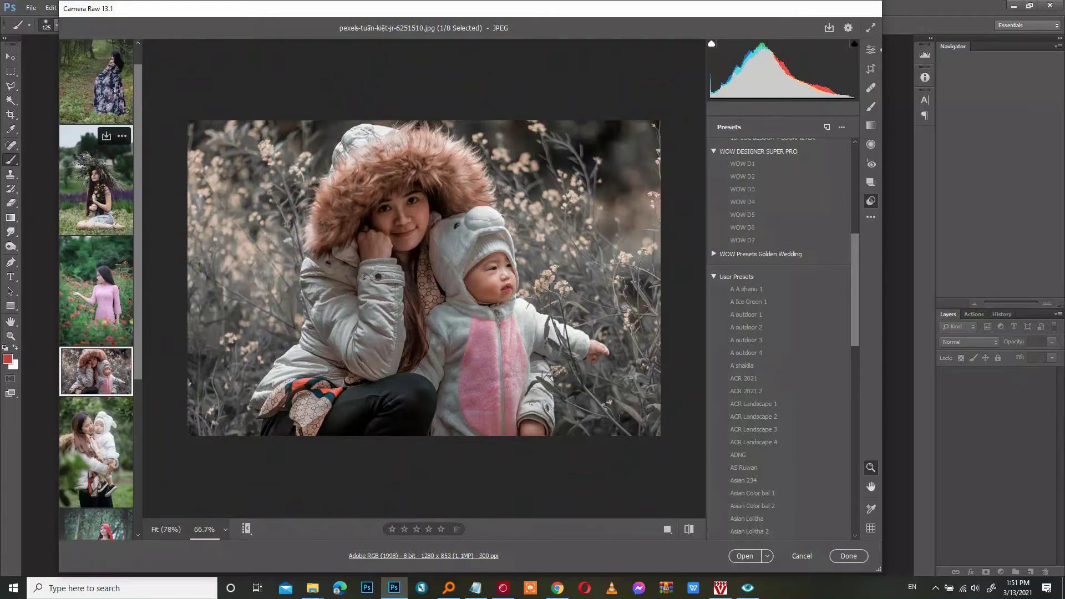
Open the flower-crown portrait and settle on WOW D1 after comparing it with WOW D7
{"action": "left_click", "coordinate": [95, 198]}
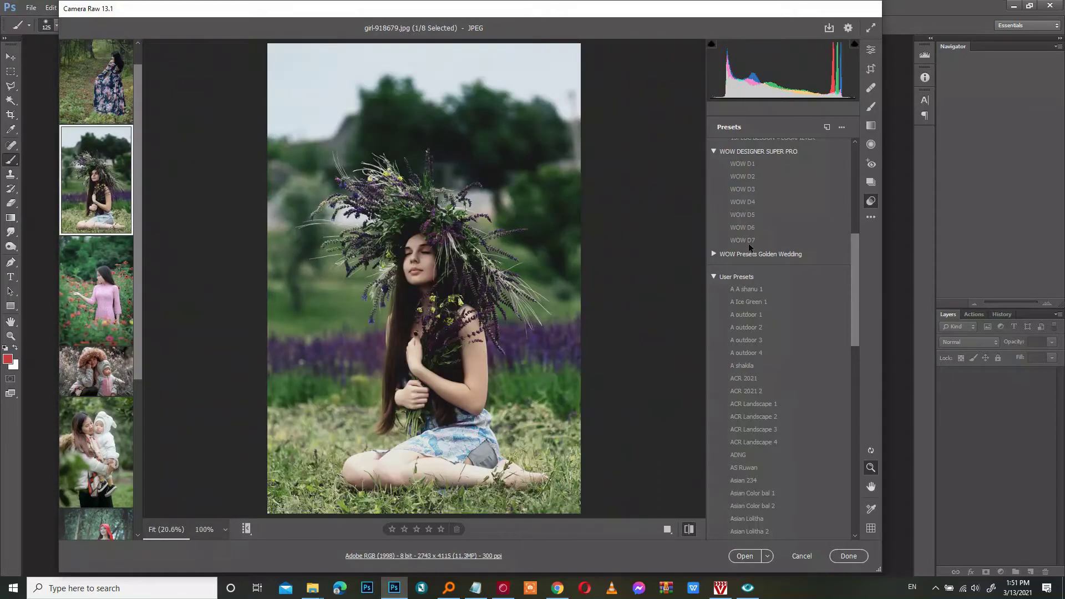
{"action": "left_click", "coordinate": [750, 240]}
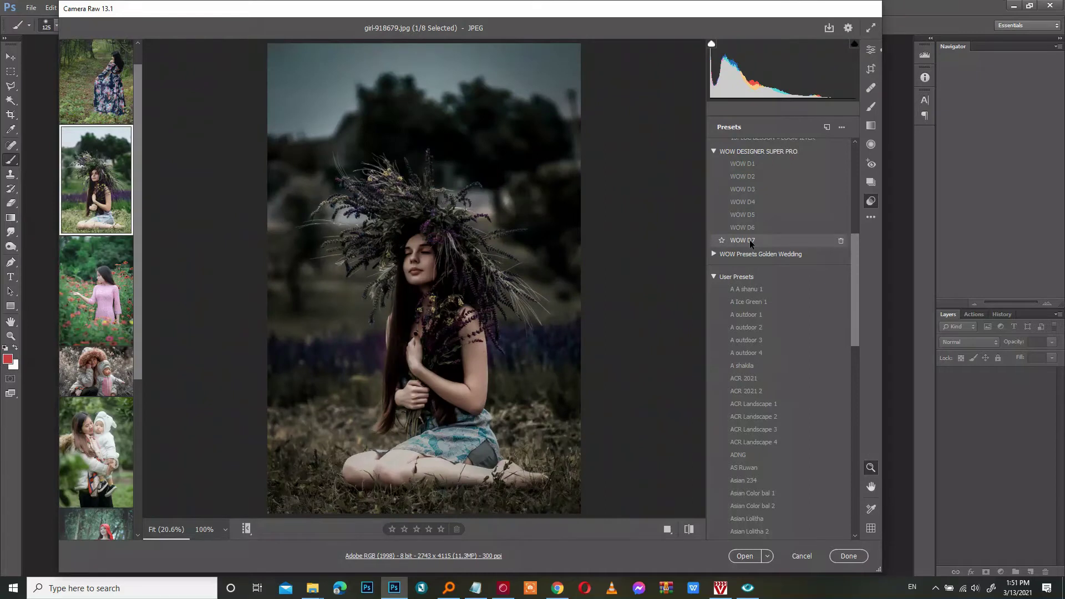
{"action": "left_click", "coordinate": [750, 240]}
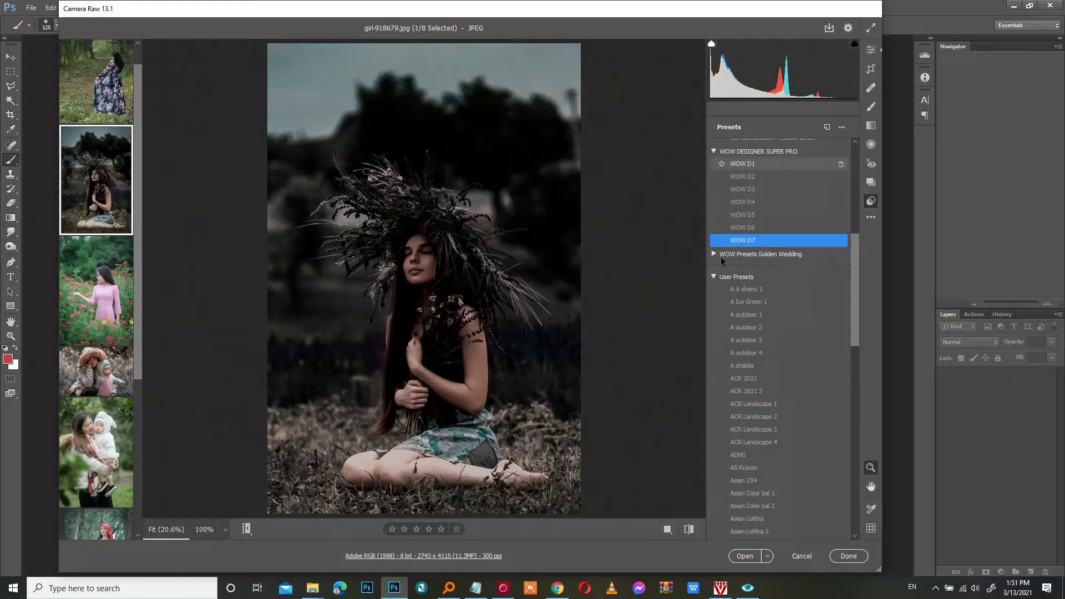
{"action": "left_click", "coordinate": [735, 164]}
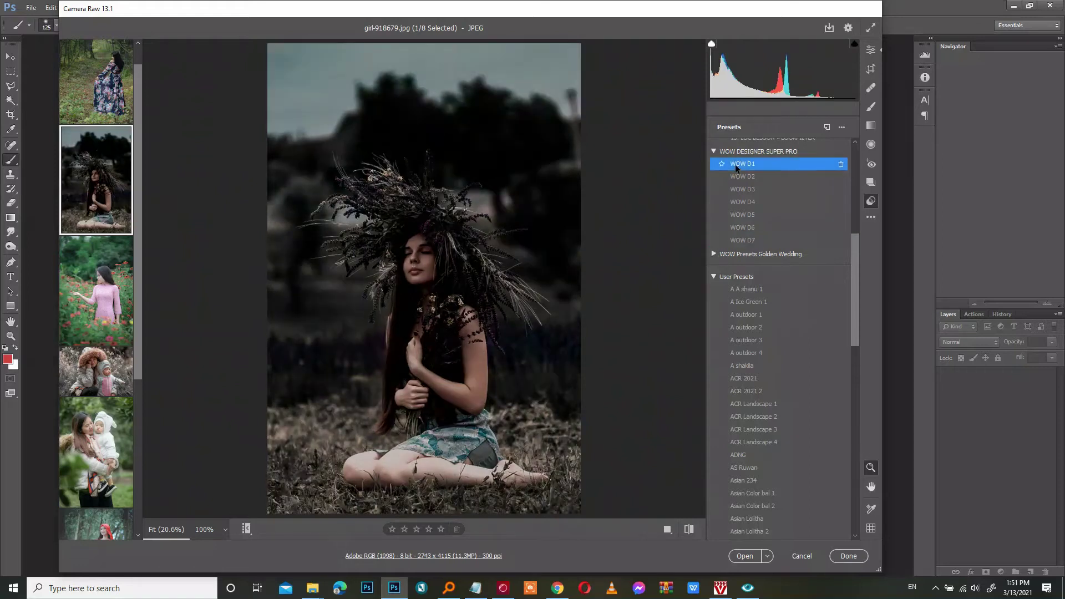
{"action": "left_click", "coordinate": [741, 239]}
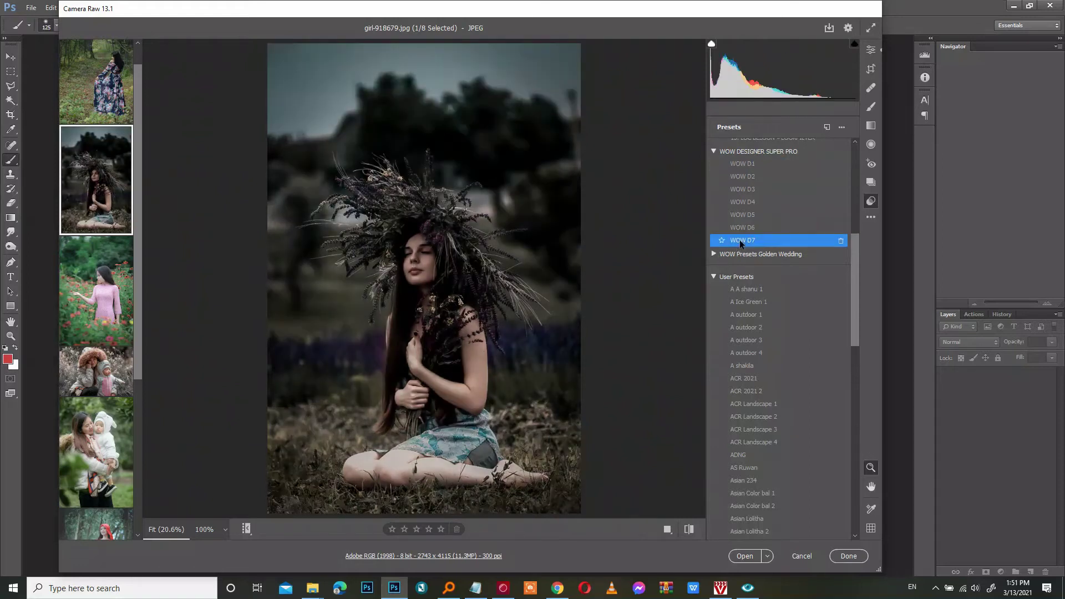
{"action": "left_click", "coordinate": [746, 162]}
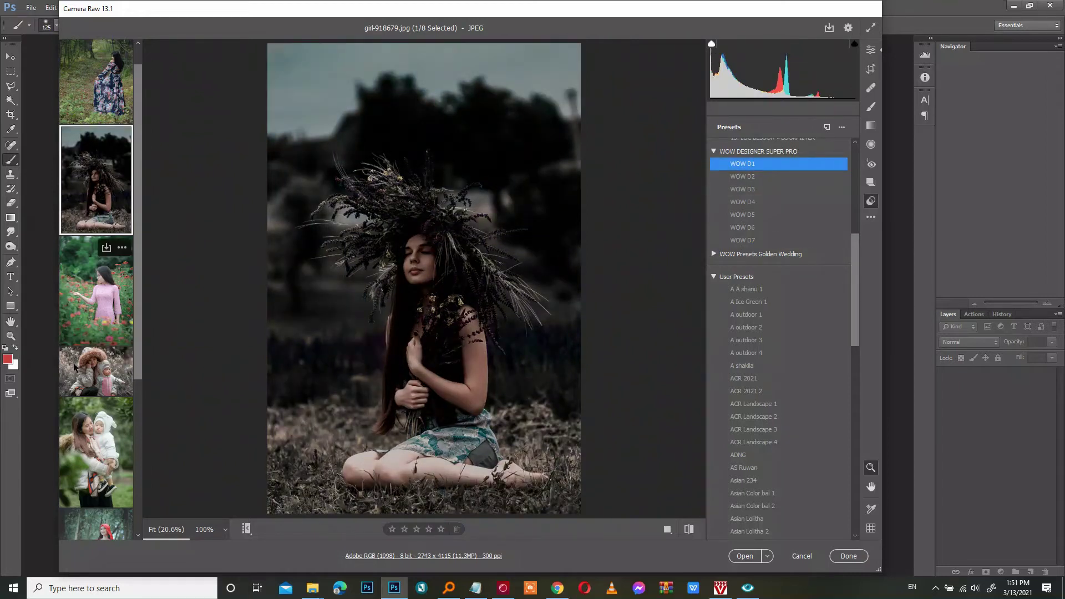
Switch to the forest portrait and apply WOW D1 after trying WOW D7
{"action": "key", "text": "Up"}
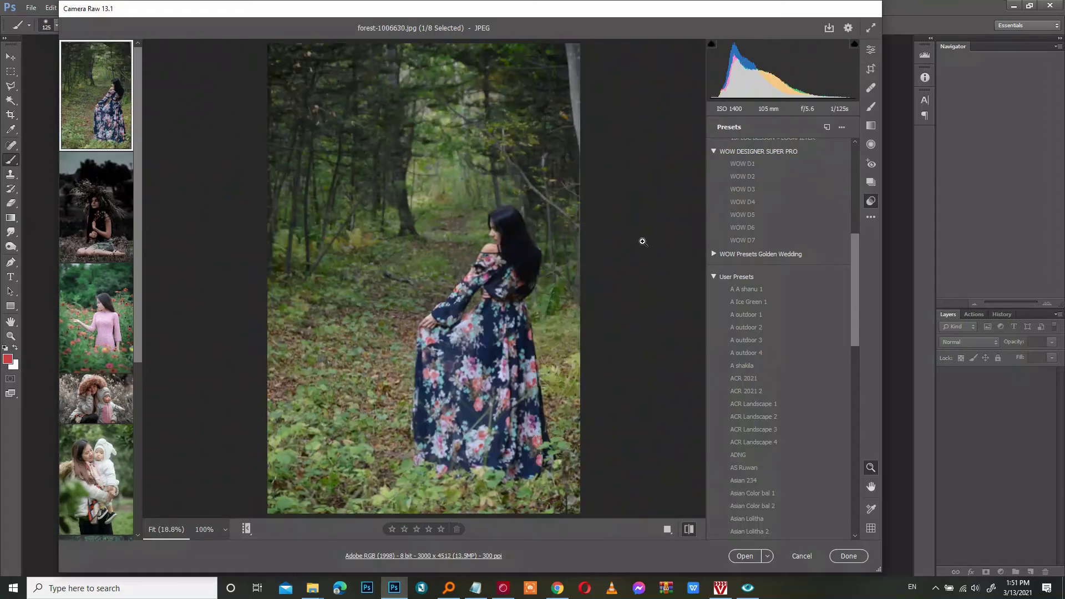
{"action": "left_click", "coordinate": [744, 163]}
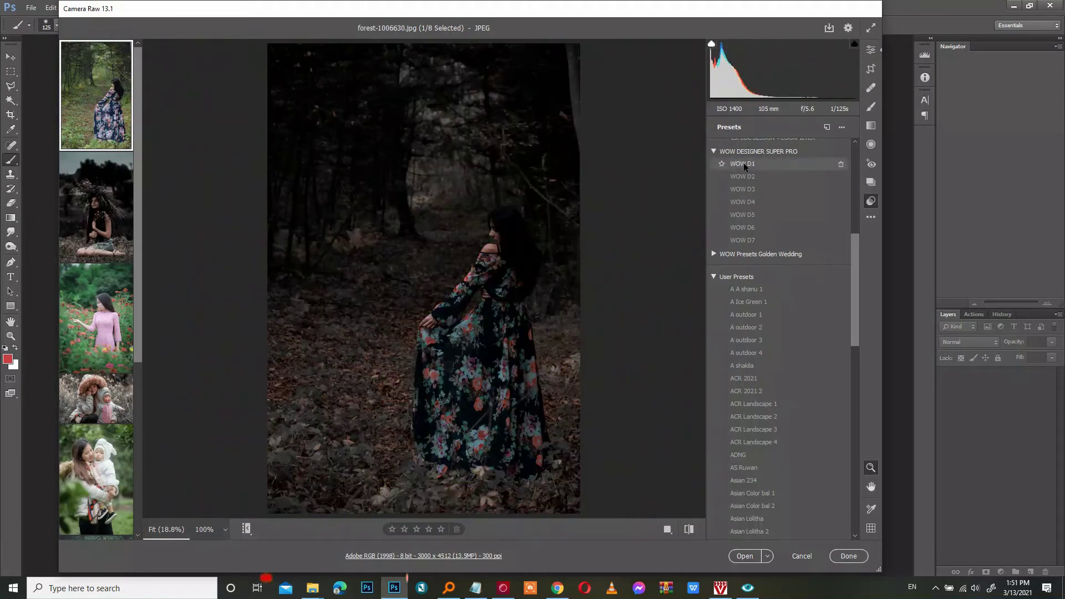
{"action": "left_click", "coordinate": [744, 240]}
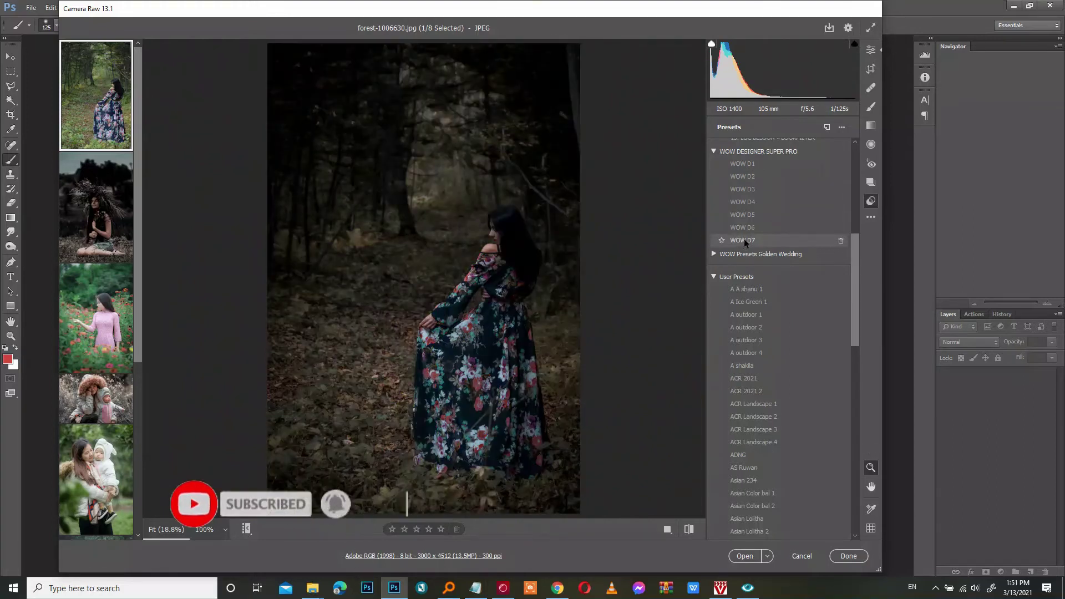
{"action": "left_click", "coordinate": [750, 163]}
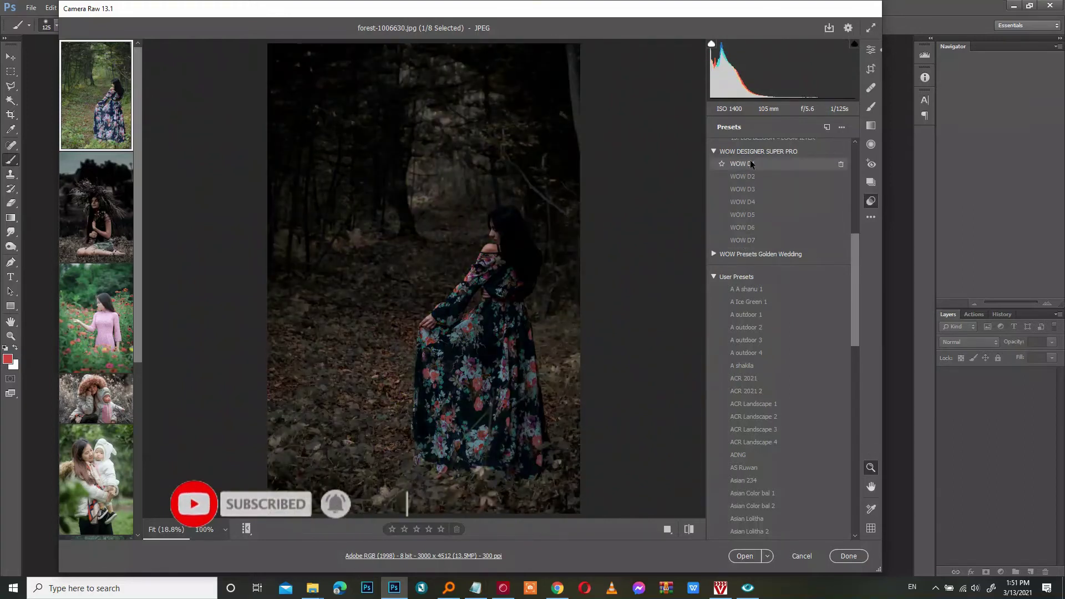
{"action": "left_click", "coordinate": [751, 163]}
Set the forest portrait's Exposure to -0.15 in the Edit panel
{"action": "left_click", "coordinate": [871, 49]}
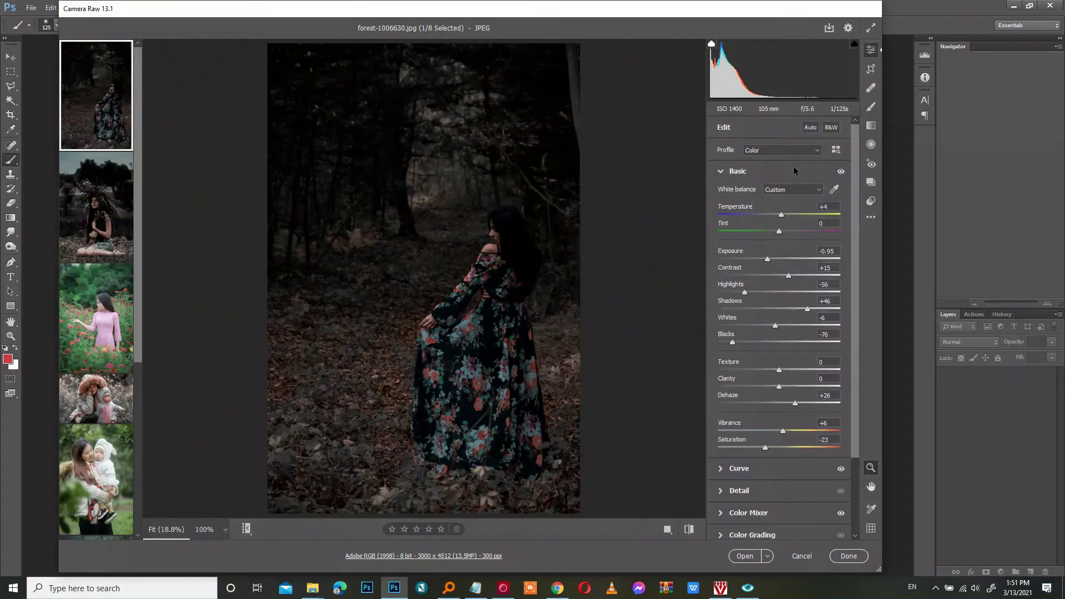
{"action": "left_click", "coordinate": [777, 259]}
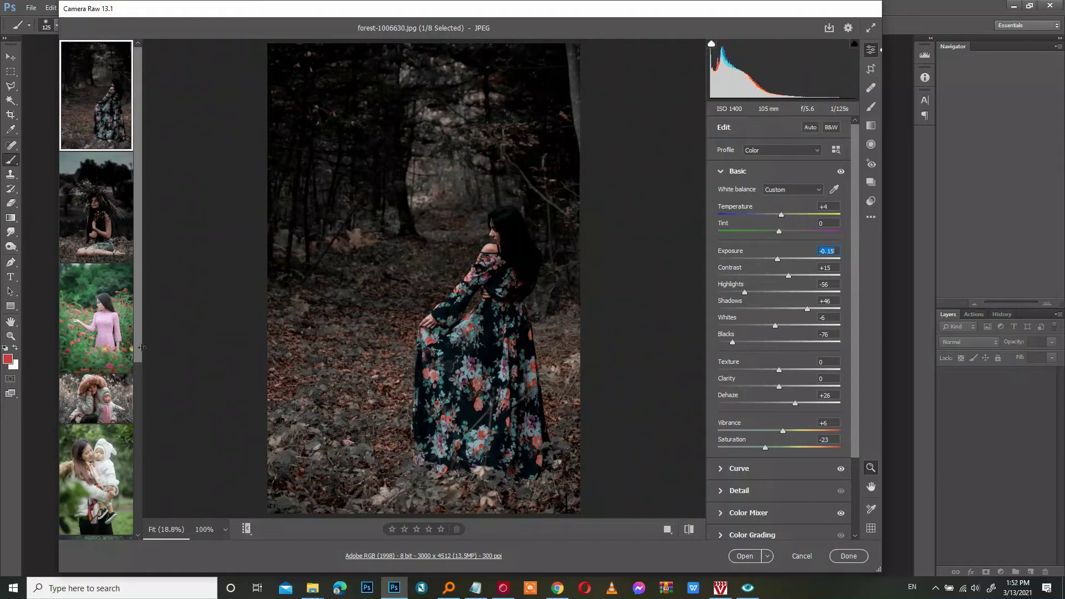
{"action": "scroll", "coordinate": [136, 366], "scroll_direction": "down", "scroll_amount": 5}
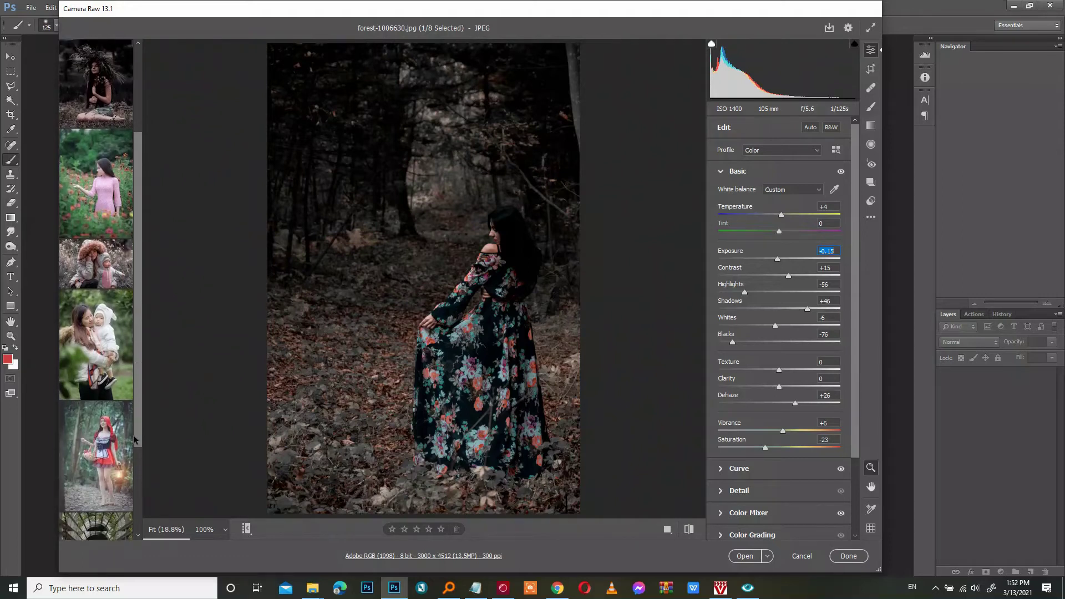
Bring up the mother-and-baby portrait with the WOW DESIGNER SUPER PRO presets list showing
{"action": "left_click", "coordinate": [91, 169]}
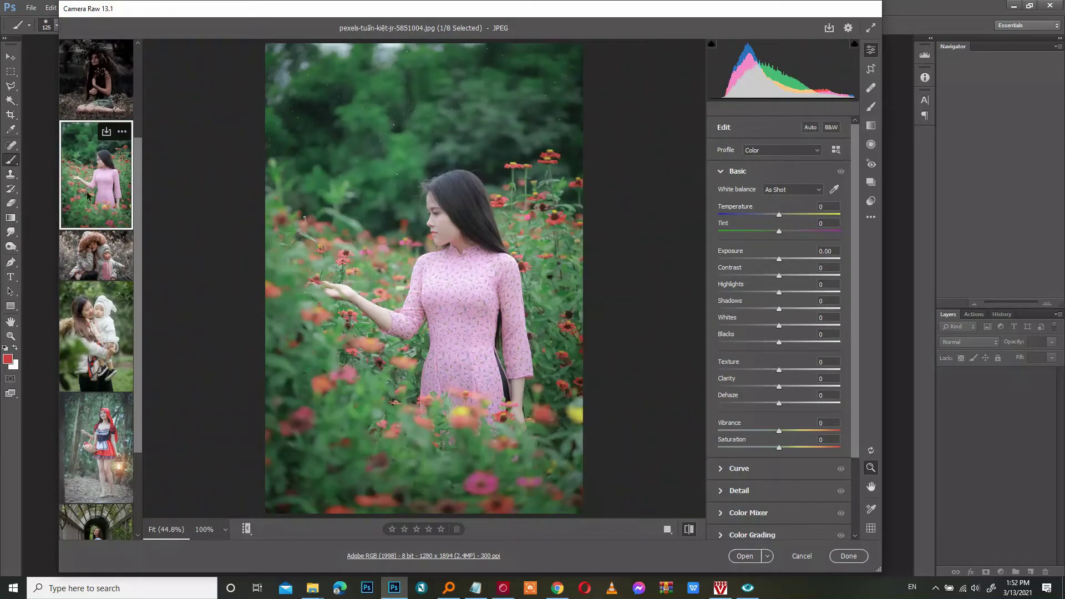
{"action": "left_click", "coordinate": [91, 341]}
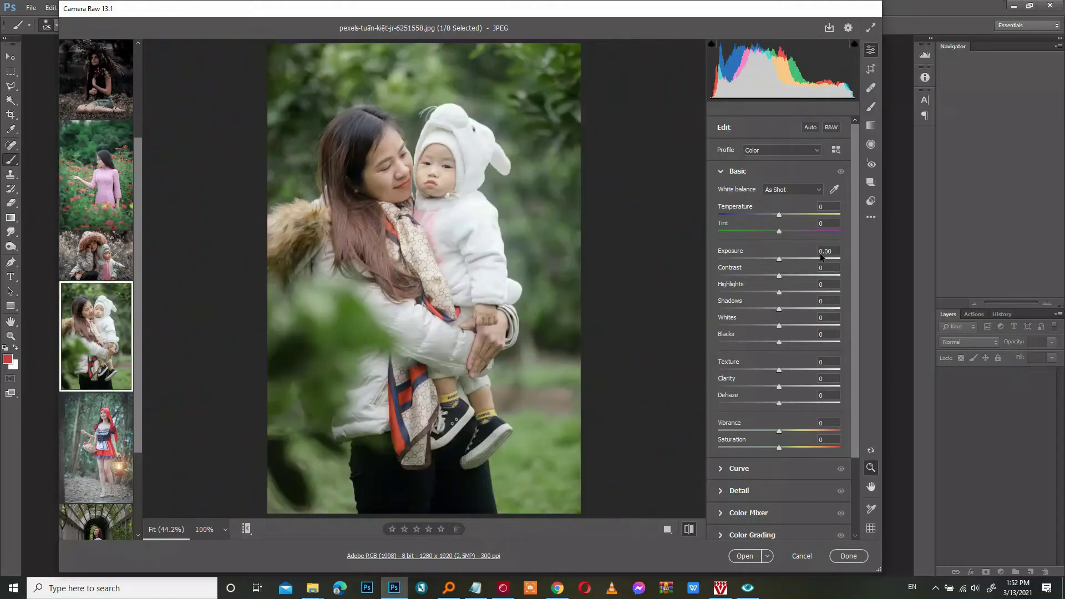
{"action": "left_click", "coordinate": [870, 202]}
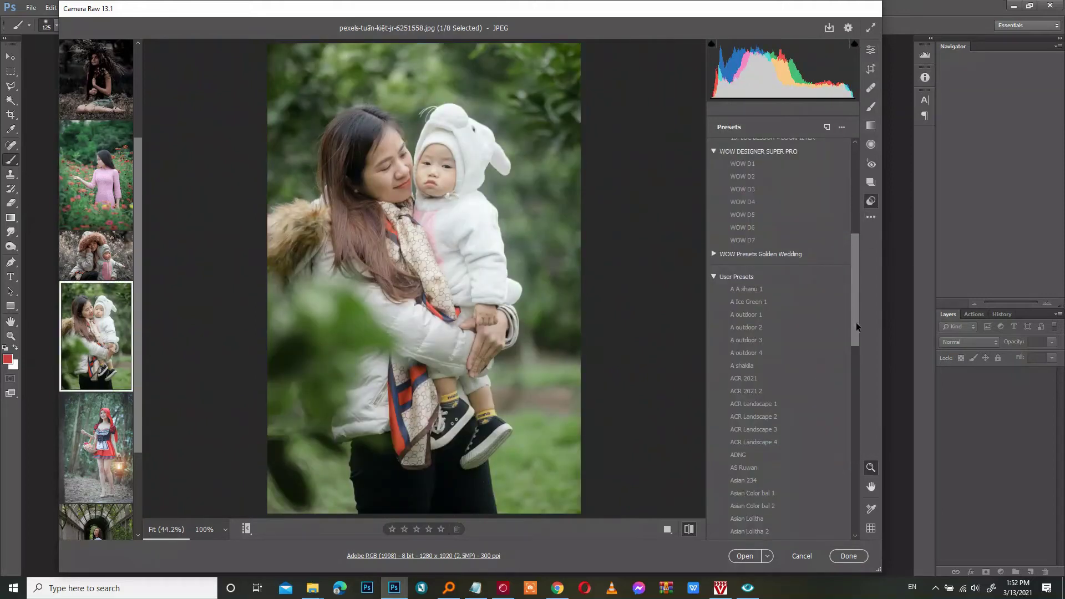
{"action": "scroll", "coordinate": [856, 333], "scroll_direction": "down", "scroll_amount": 2}
{"action": "scroll", "coordinate": [857, 338], "scroll_direction": "up", "scroll_amount": 3}
{"action": "scroll", "coordinate": [860, 300], "scroll_direction": "up", "scroll_amount": 1}
{"action": "scroll", "coordinate": [860, 294], "scroll_direction": "up", "scroll_amount": 1}
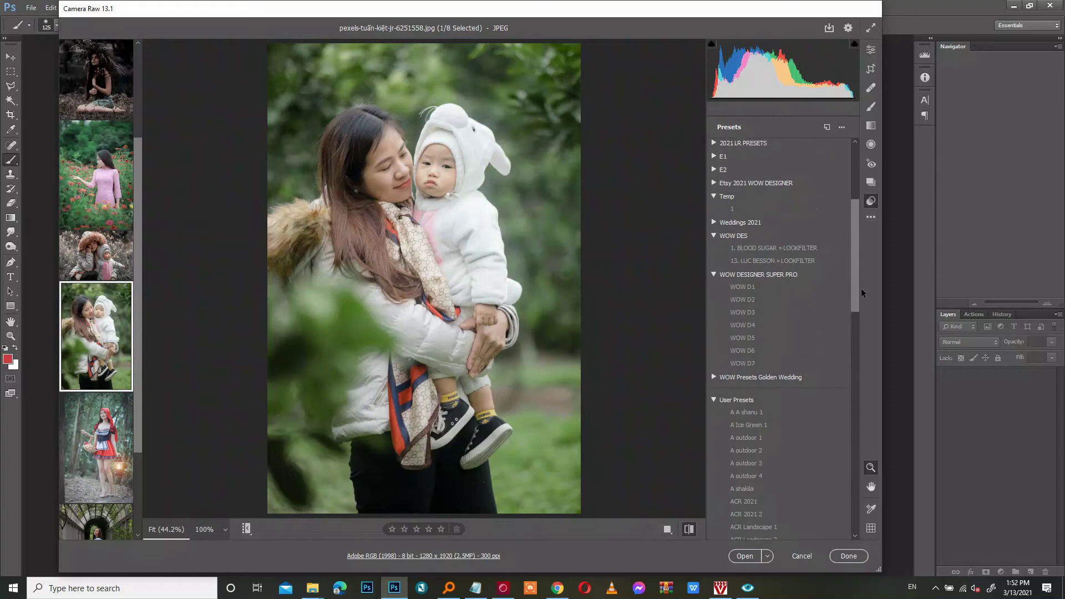
Grade the portrait with WOW D6 after trying WOW D7, then open the red riding hood photo
{"action": "left_click", "coordinate": [740, 361]}
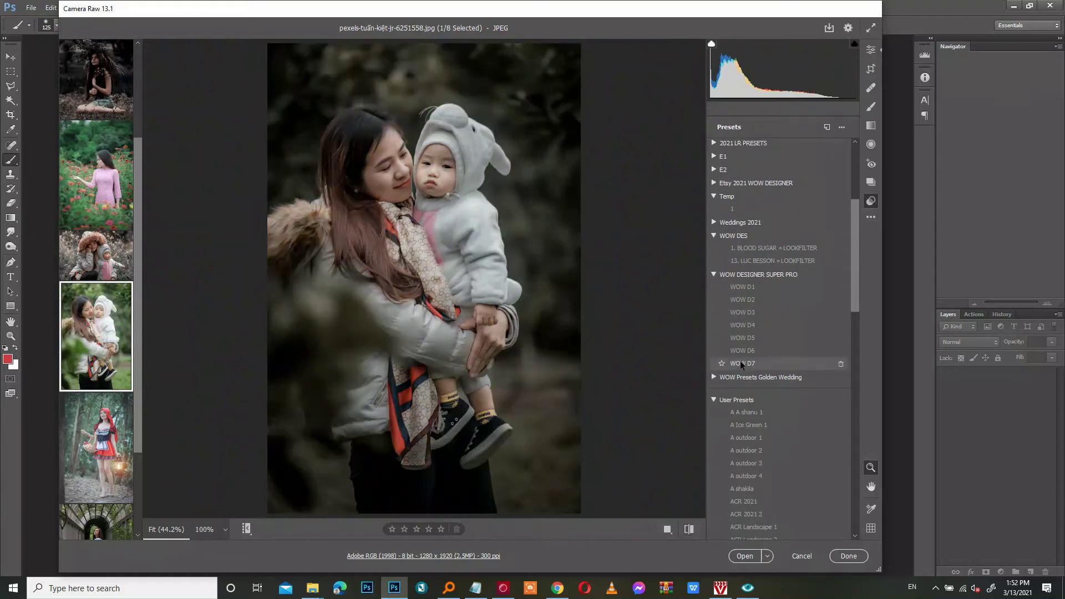
{"action": "left_click", "coordinate": [740, 360]}
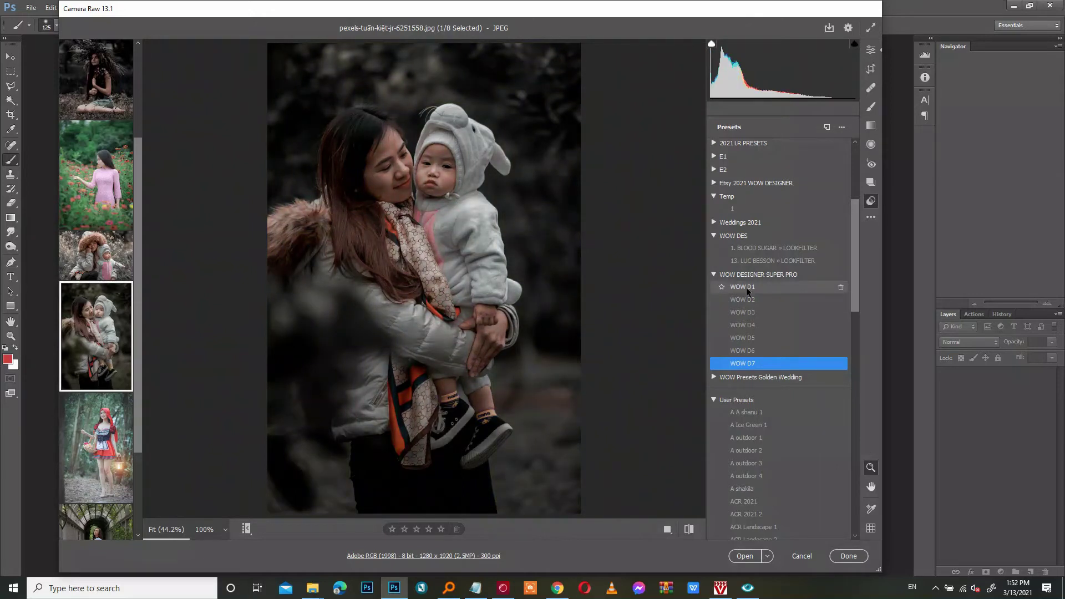
{"action": "left_click", "coordinate": [738, 350]}
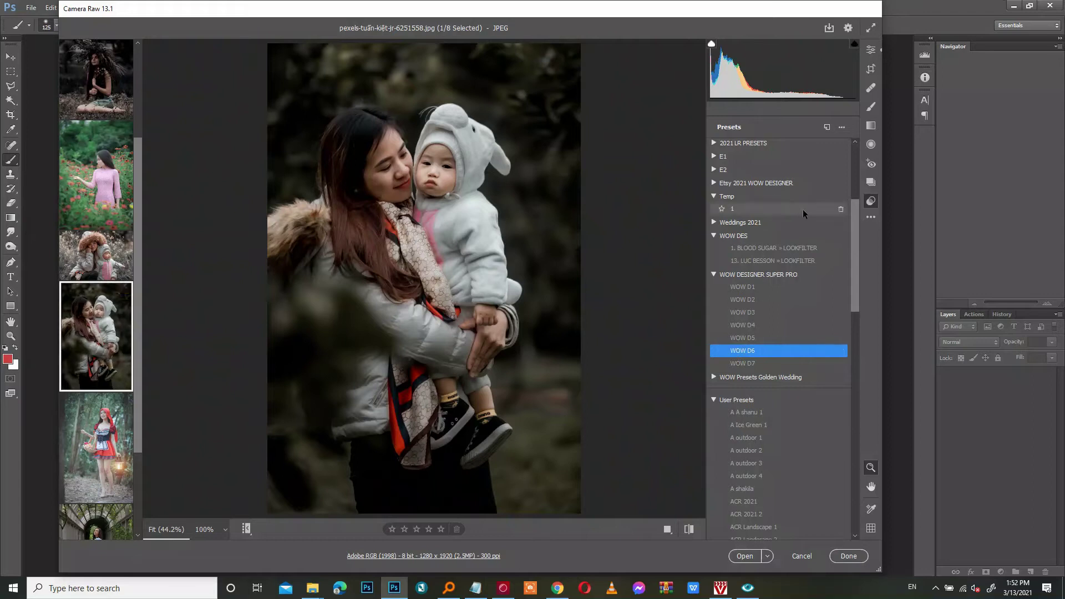
{"action": "left_click", "coordinate": [101, 458]}
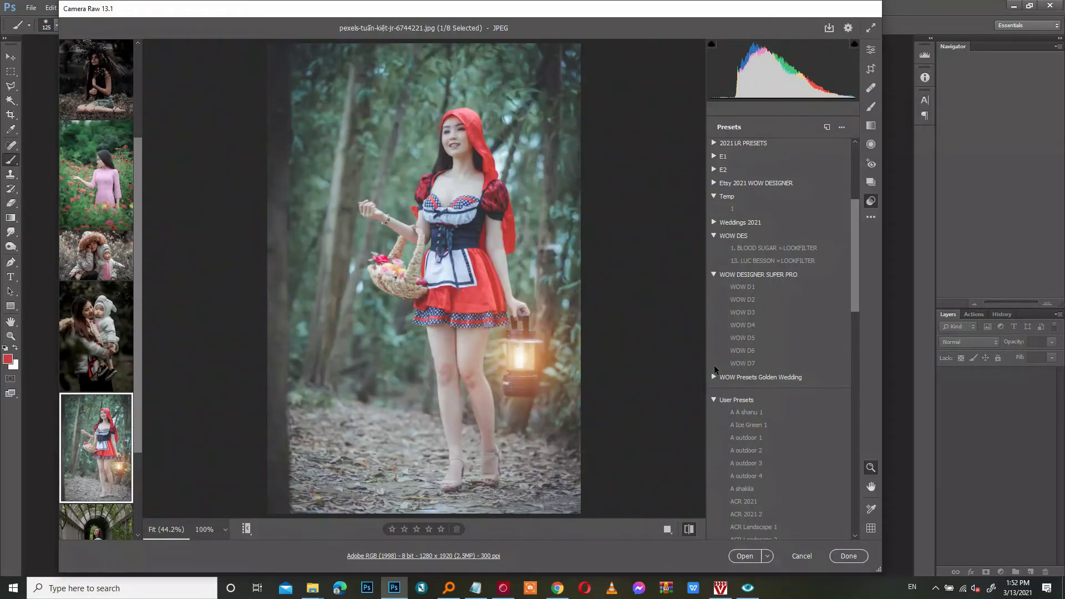
Grade the red riding hood photo with WOW D3 after trying WOW D6
{"action": "left_click", "coordinate": [735, 349]}
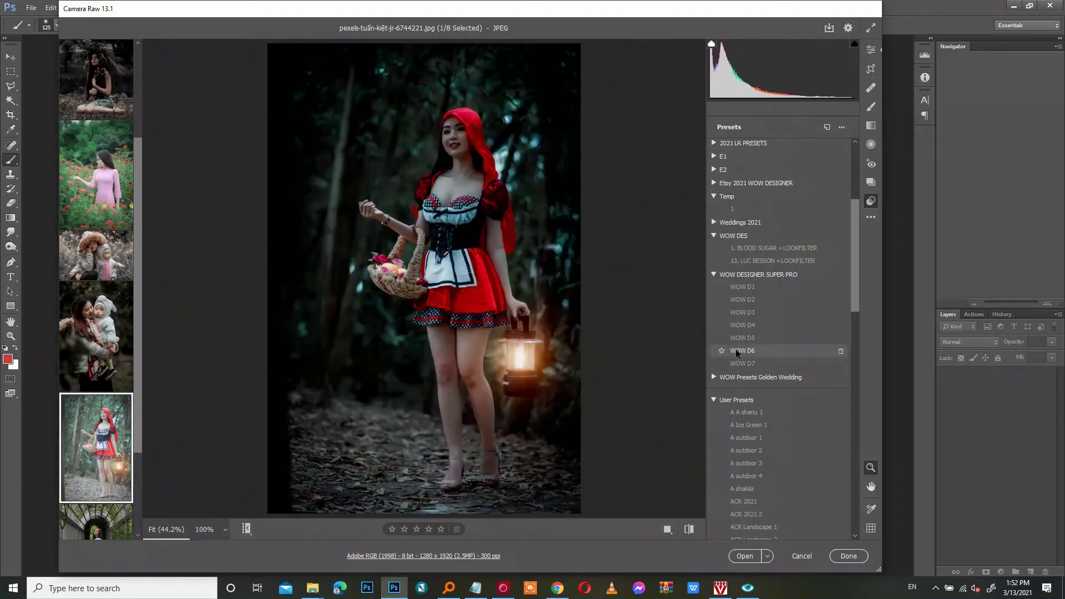
{"action": "left_click", "coordinate": [736, 348]}
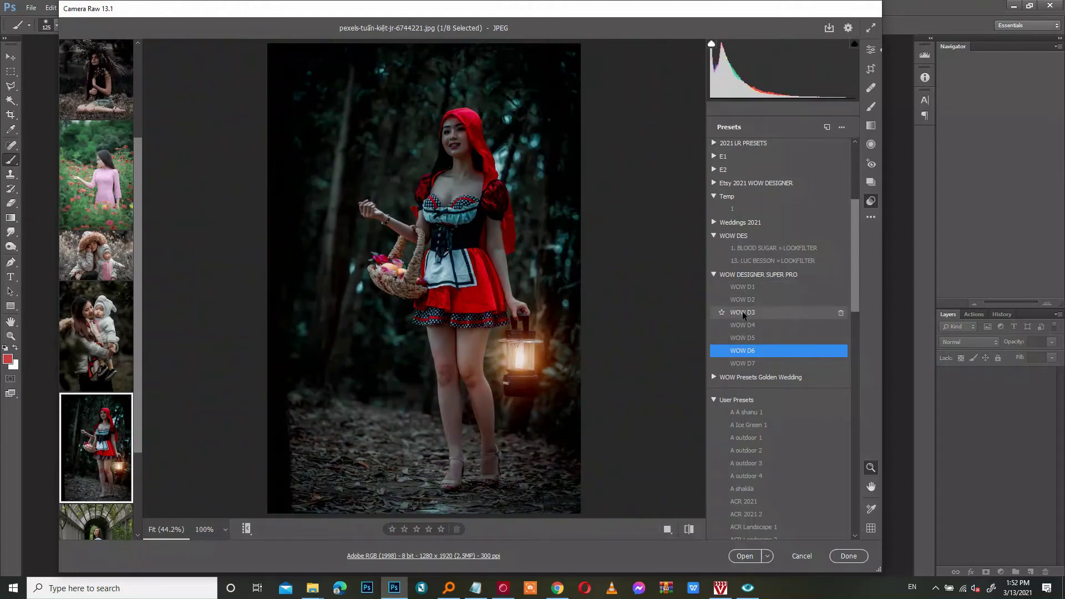
{"action": "left_click", "coordinate": [742, 314]}
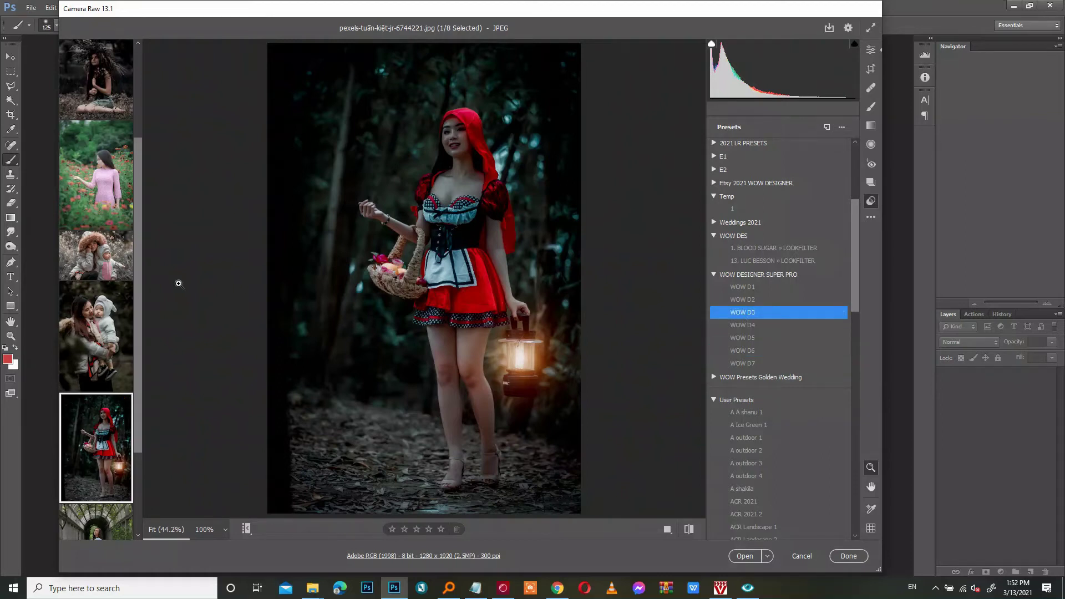
Scroll the filmstrip, open the blue-dress photo and try WOW D7 on it
{"action": "left_click_drag", "start_coordinate": [137, 368], "coordinate": [124, 467]}
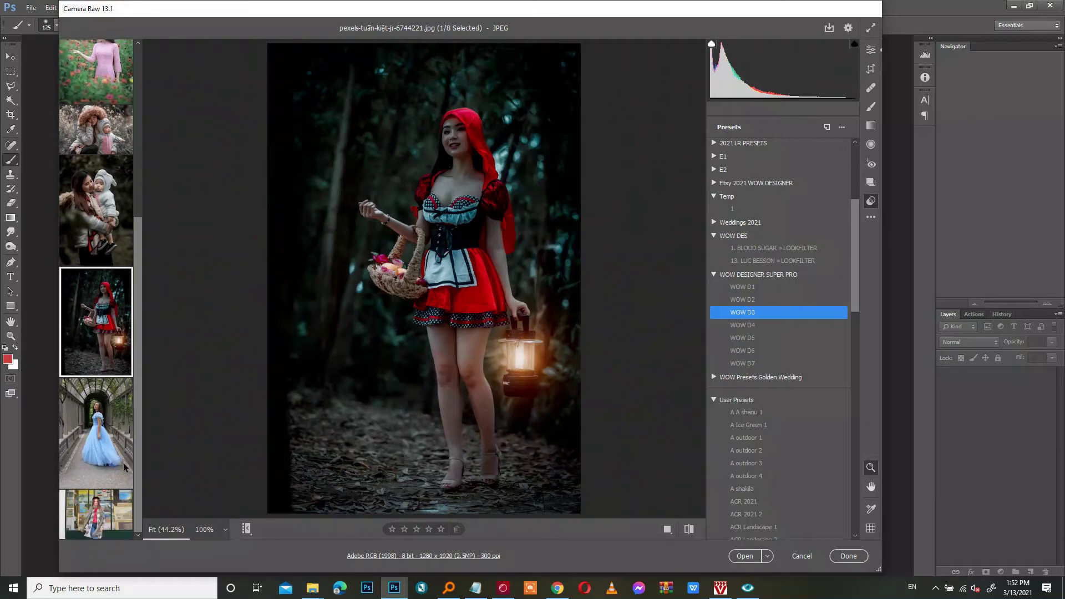
{"action": "left_click", "coordinate": [89, 447]}
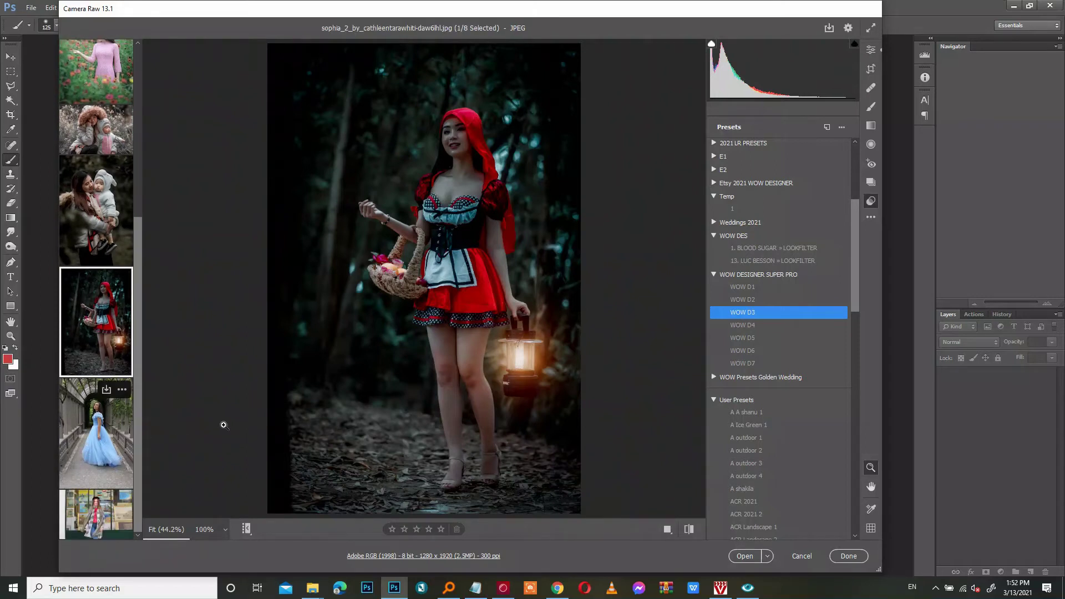
{"action": "left_click", "coordinate": [734, 363]}
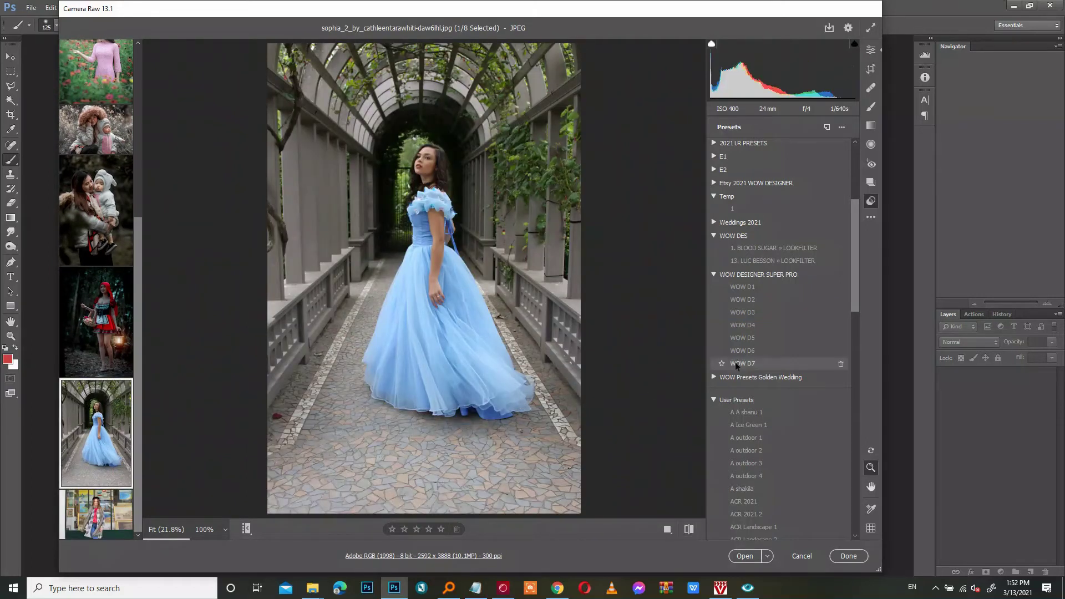
Apply WOW D5 to the blue-dress bridge photo, check before/after, then open the painting-shop portrait
{"action": "left_click", "coordinate": [744, 349]}
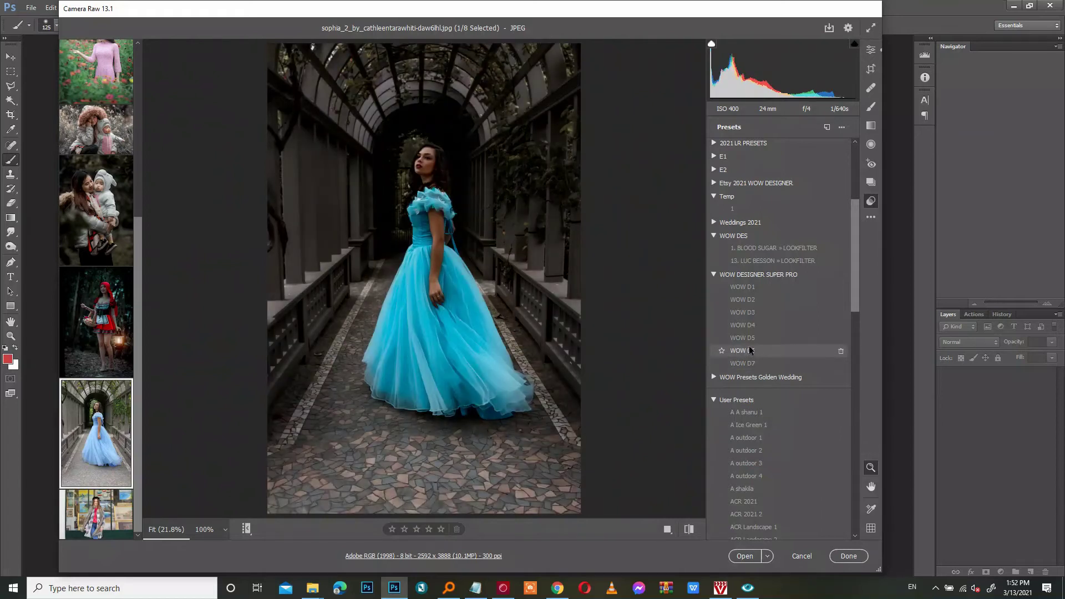
{"action": "left_click", "coordinate": [752, 338]}
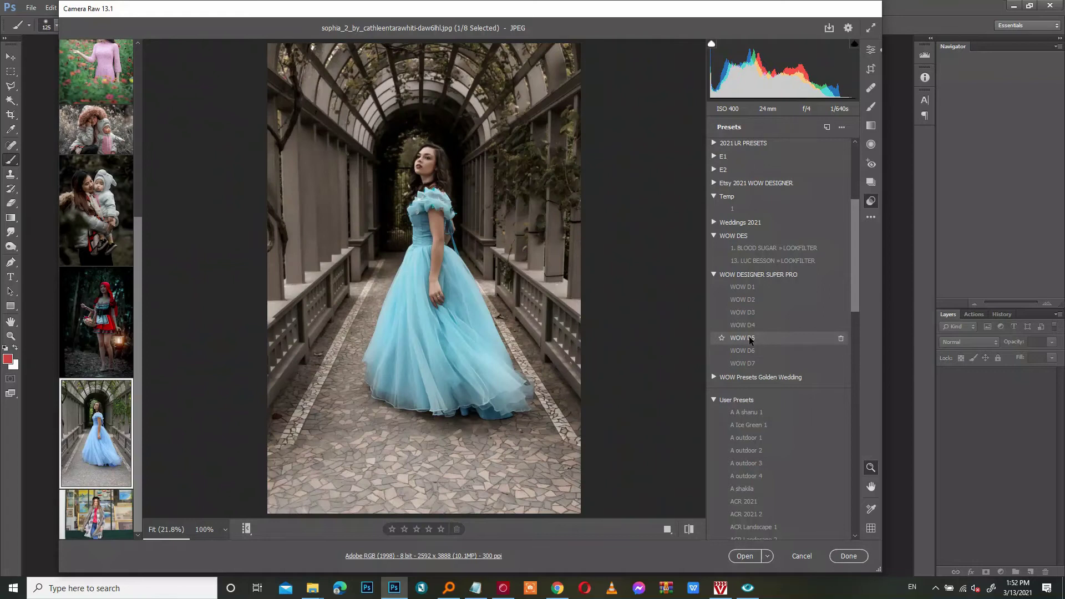
{"action": "left_click", "coordinate": [751, 340]}
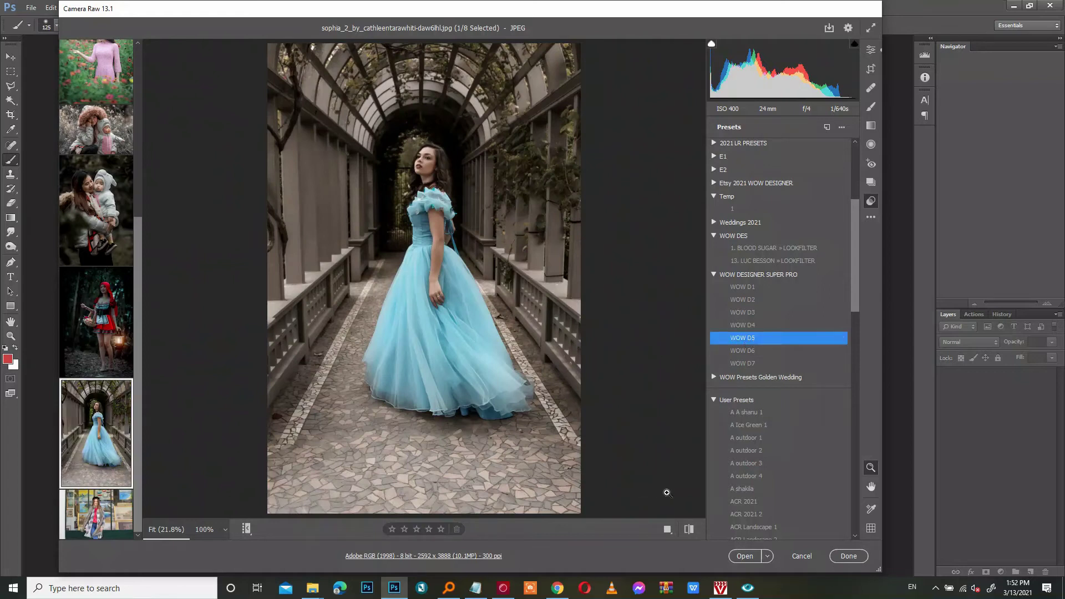
{"action": "left_click", "coordinate": [689, 529]}
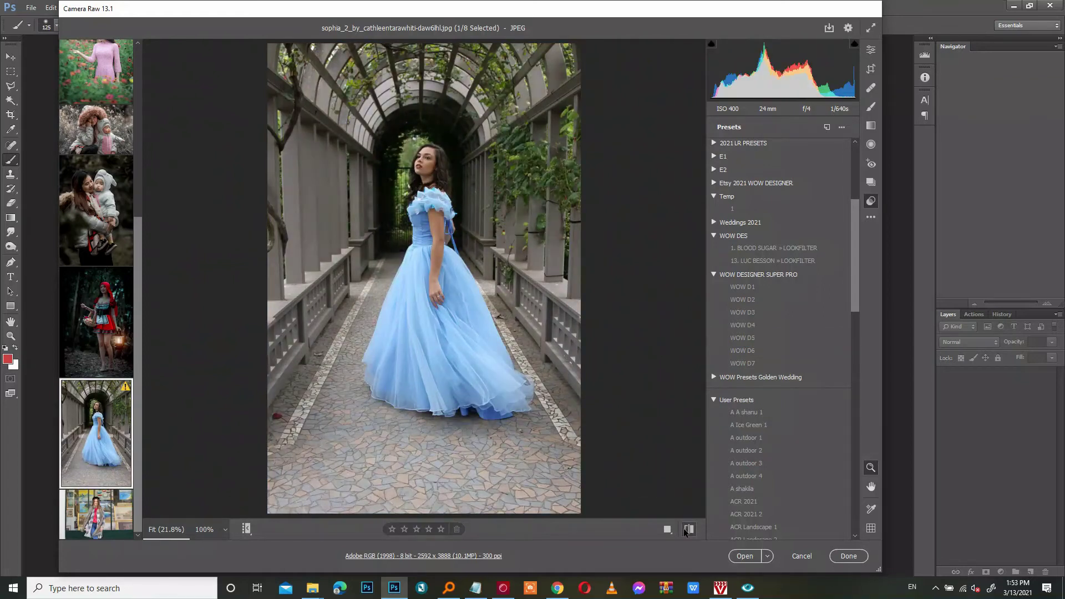
{"action": "left_click", "coordinate": [689, 529]}
{"action": "mouse_move", "coordinate": [95, 514]}
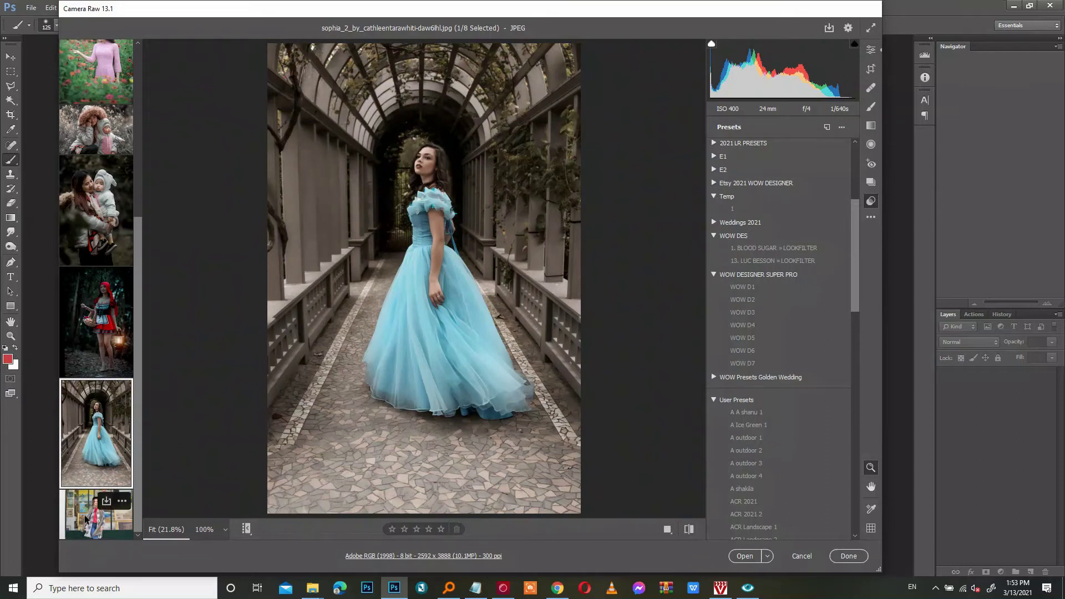
{"action": "left_click", "coordinate": [86, 519]}
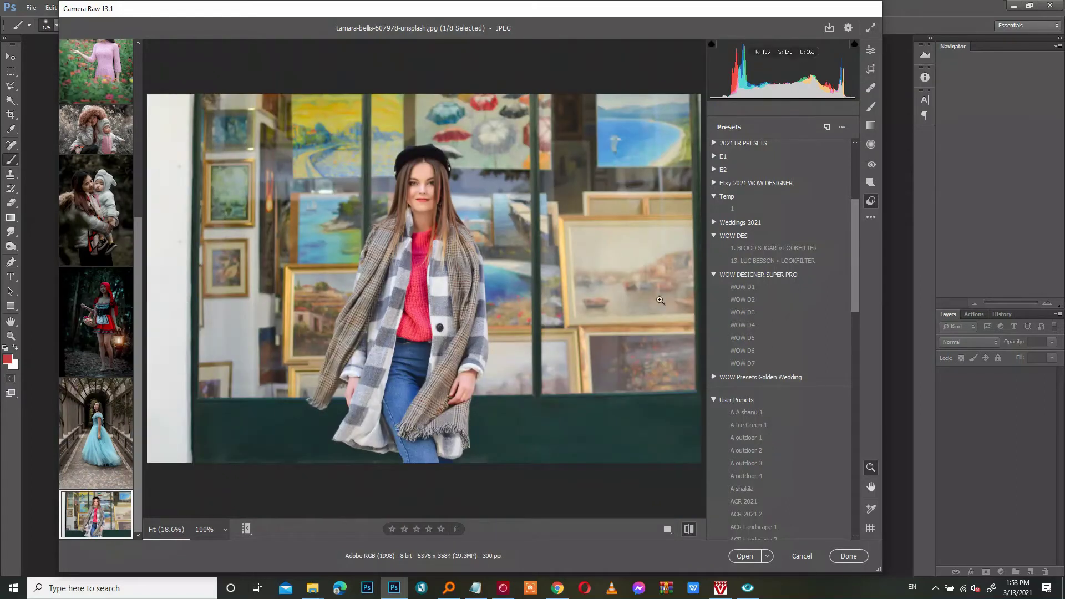
Apply WOW D4 to the painting-shop portrait after trying WOW D1 and D2, and check before/after
{"action": "left_click", "coordinate": [737, 288]}
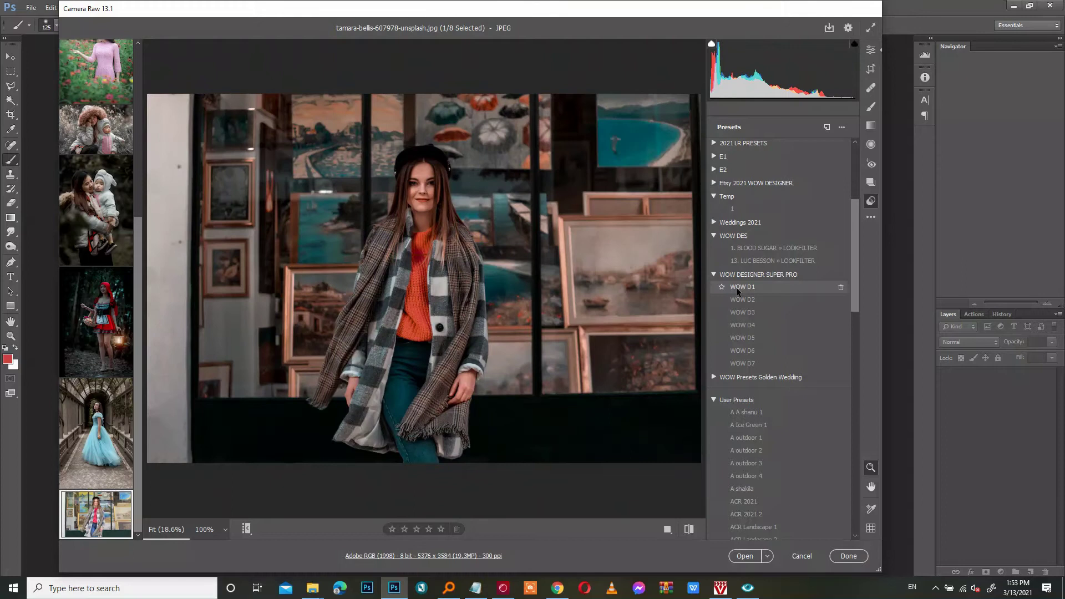
{"action": "left_click", "coordinate": [737, 297]}
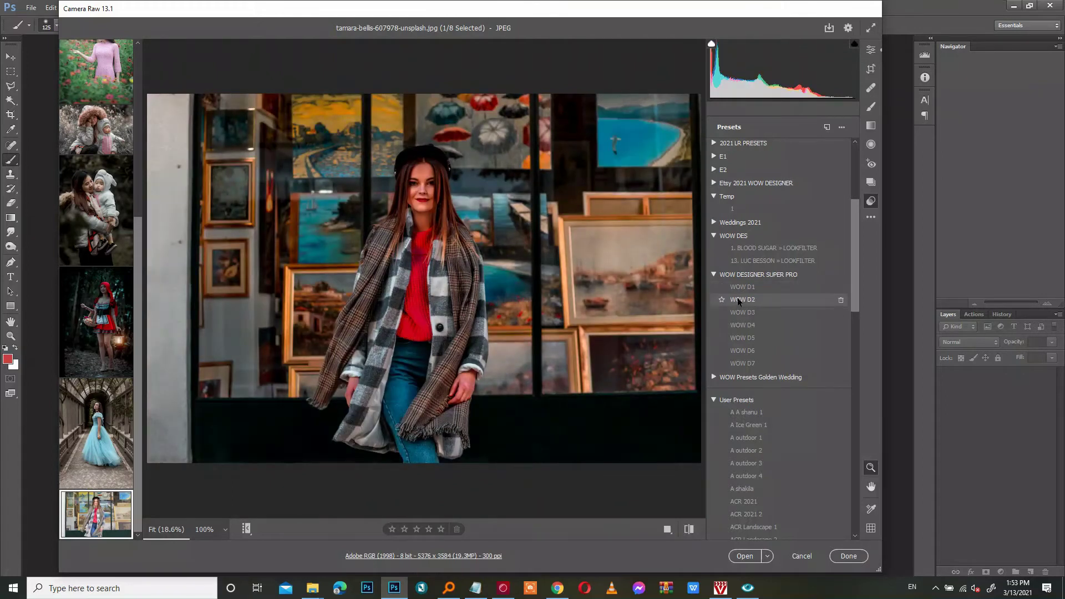
{"action": "left_click", "coordinate": [742, 325]}
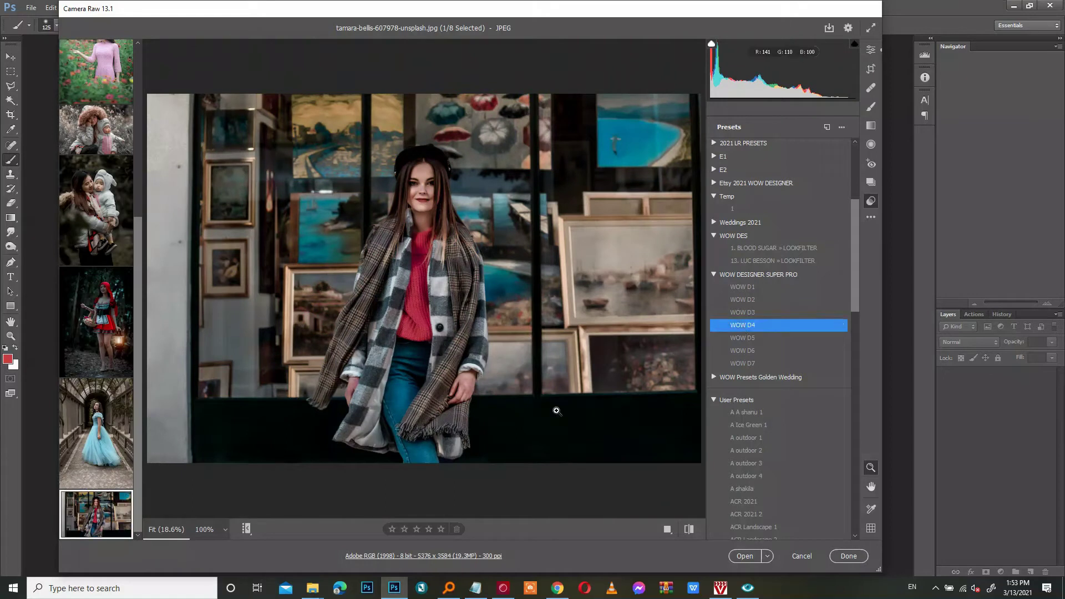
{"action": "left_click", "coordinate": [690, 529]}
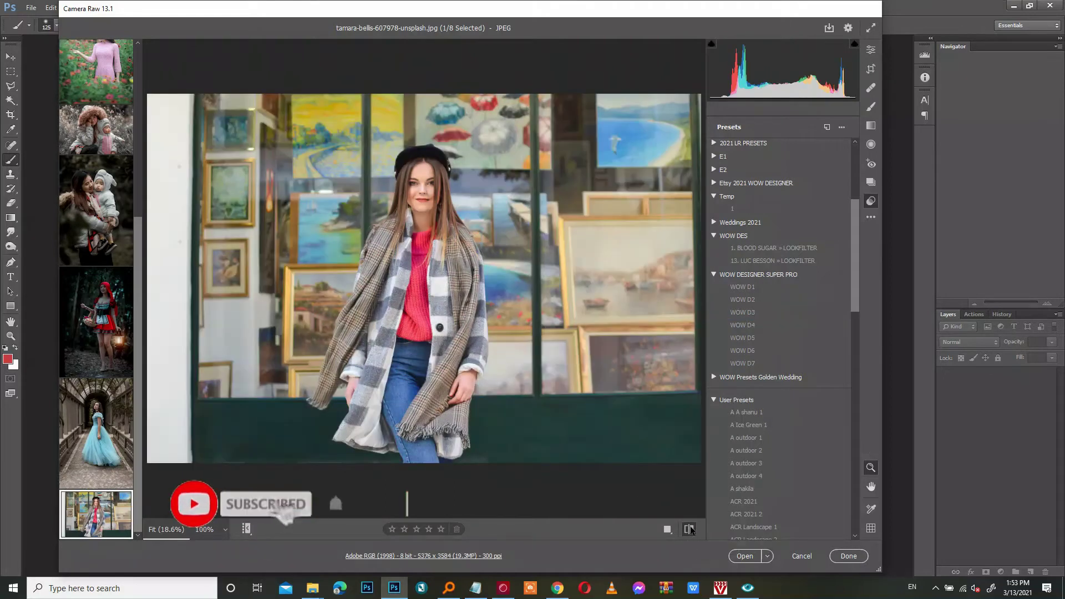
{"action": "left_click", "coordinate": [690, 530]}
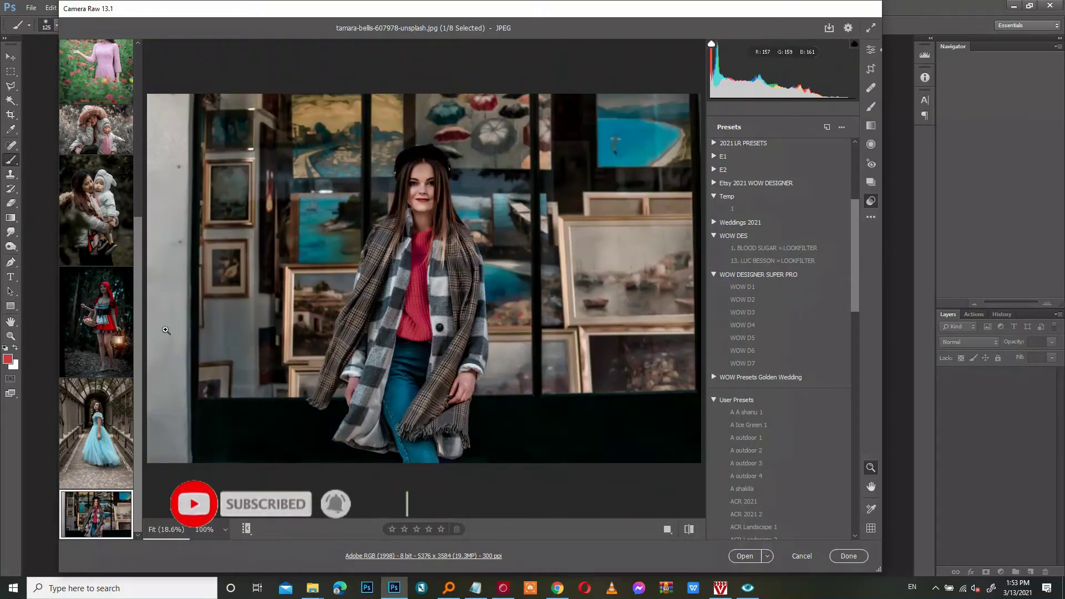
Scroll the filmstrip to the top and select the pink-dress garden photo
{"action": "scroll", "coordinate": [137, 251], "scroll_direction": "up", "scroll_amount": 1}
{"action": "left_click_drag", "start_coordinate": [136, 251], "coordinate": [139, 123]}
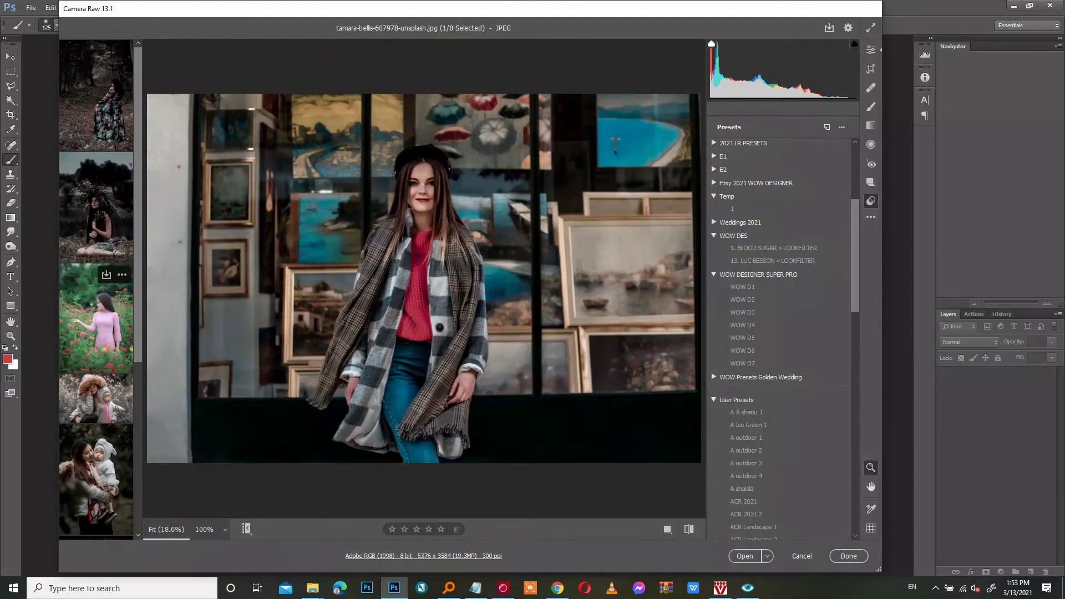
{"action": "left_click", "coordinate": [90, 310]}
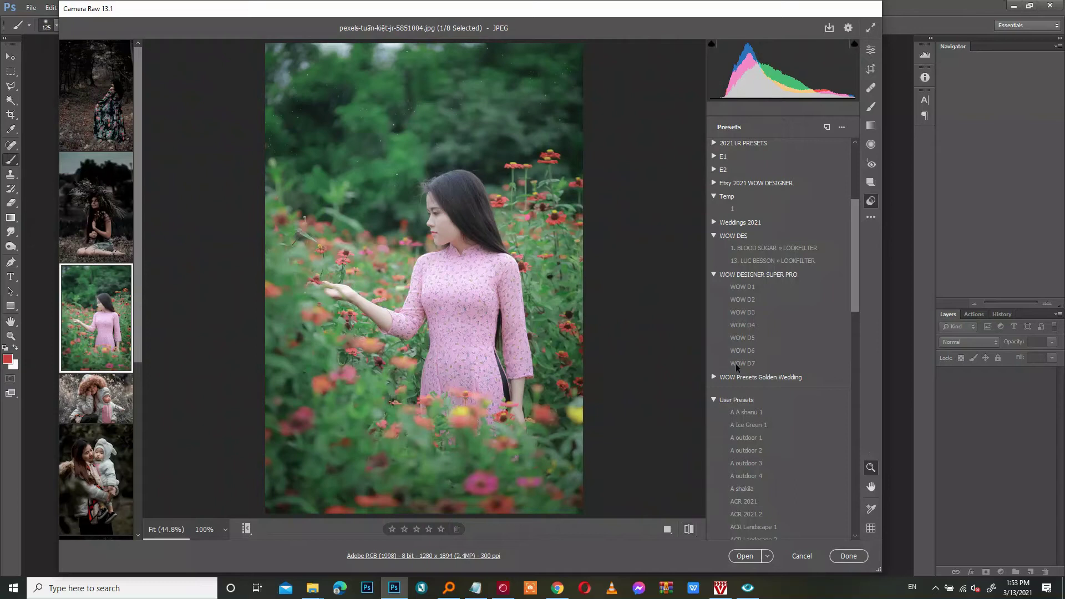
Preview WOW D7 down to WOW D1 on the flower-field portrait, then apply WOW D7
{"action": "left_click", "coordinate": [736, 364]}
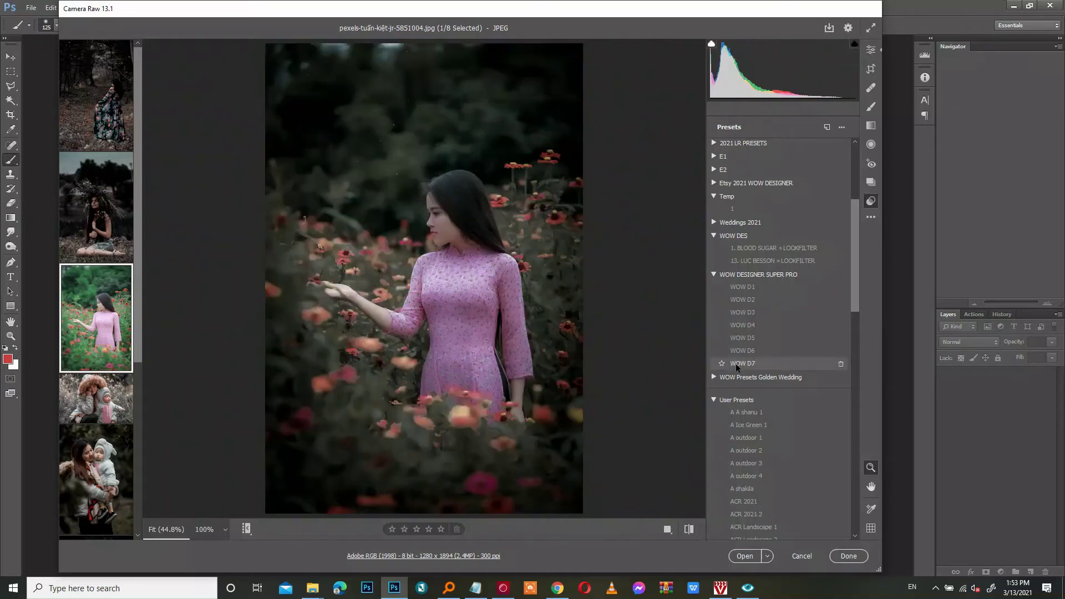
{"action": "left_click", "coordinate": [741, 351]}
{"action": "left_click", "coordinate": [743, 337]}
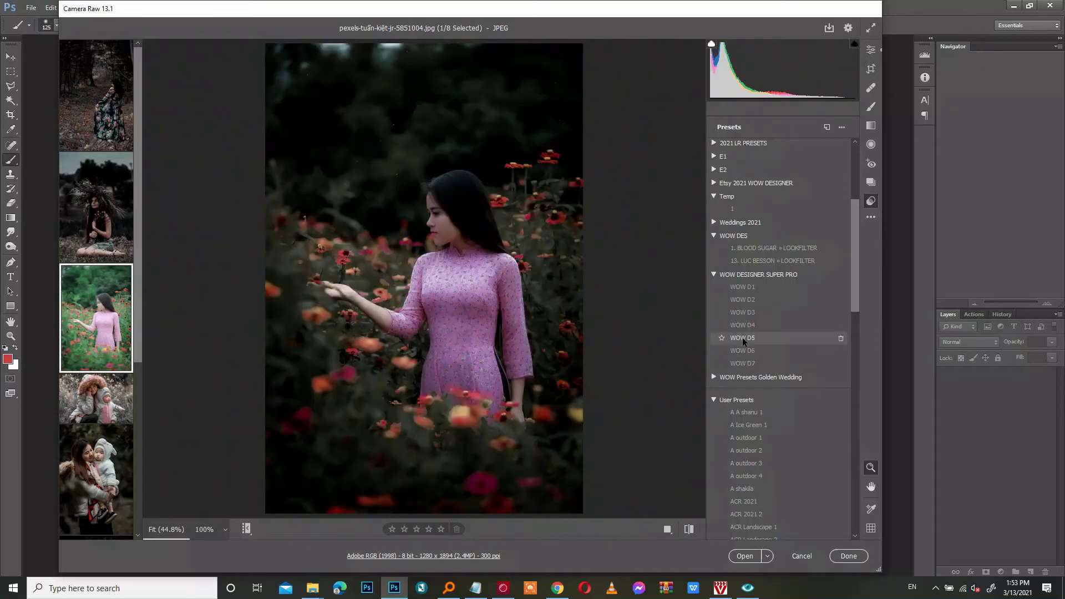
{"action": "left_click", "coordinate": [742, 327]}
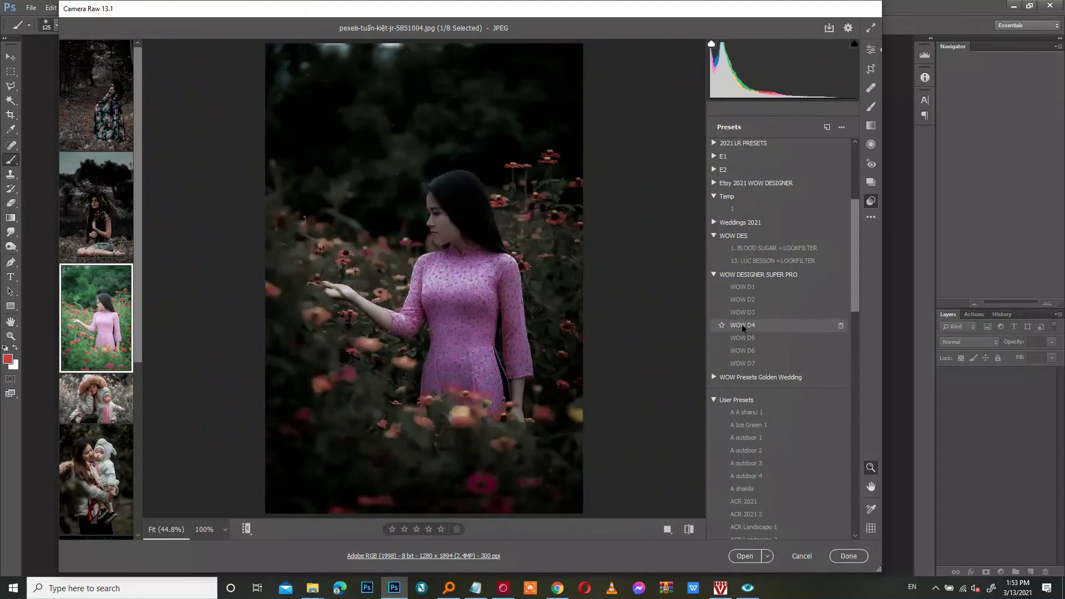
{"action": "left_click", "coordinate": [741, 311]}
{"action": "left_click", "coordinate": [741, 305]}
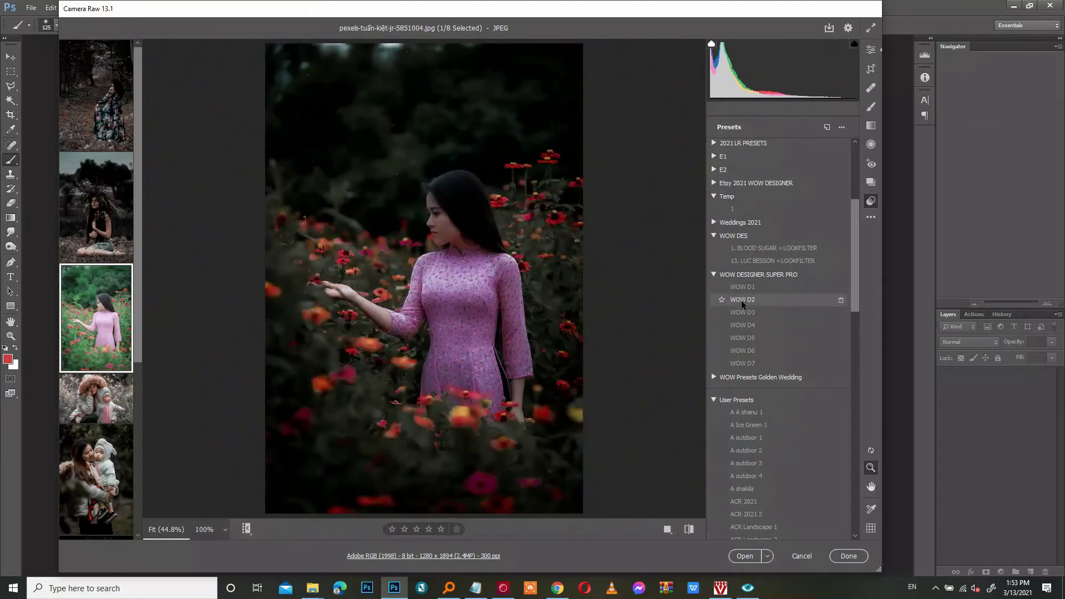
{"action": "left_click", "coordinate": [746, 287]}
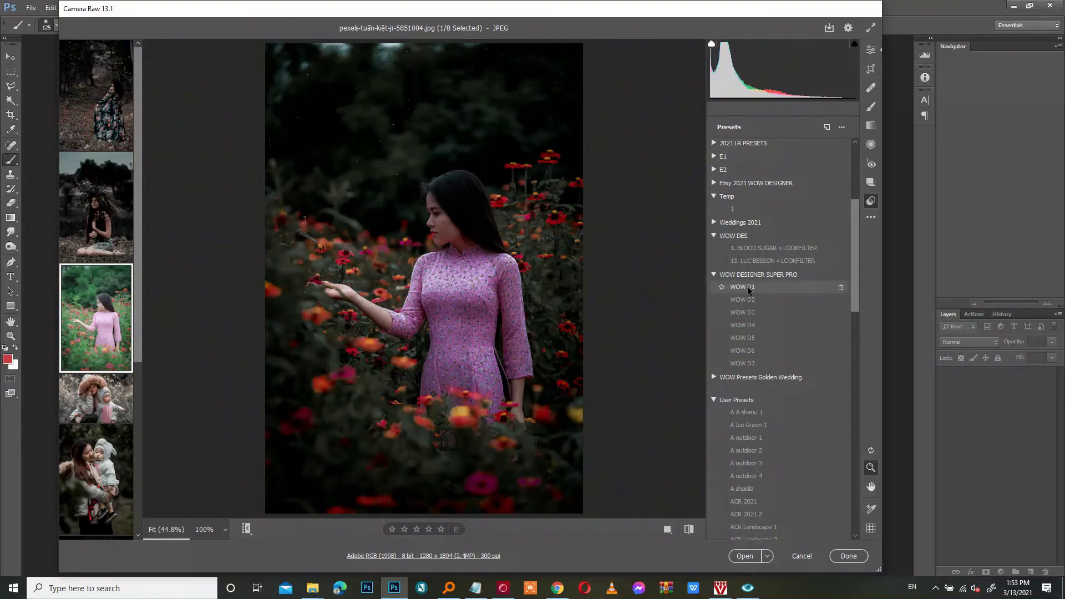
{"action": "left_click", "coordinate": [748, 286]}
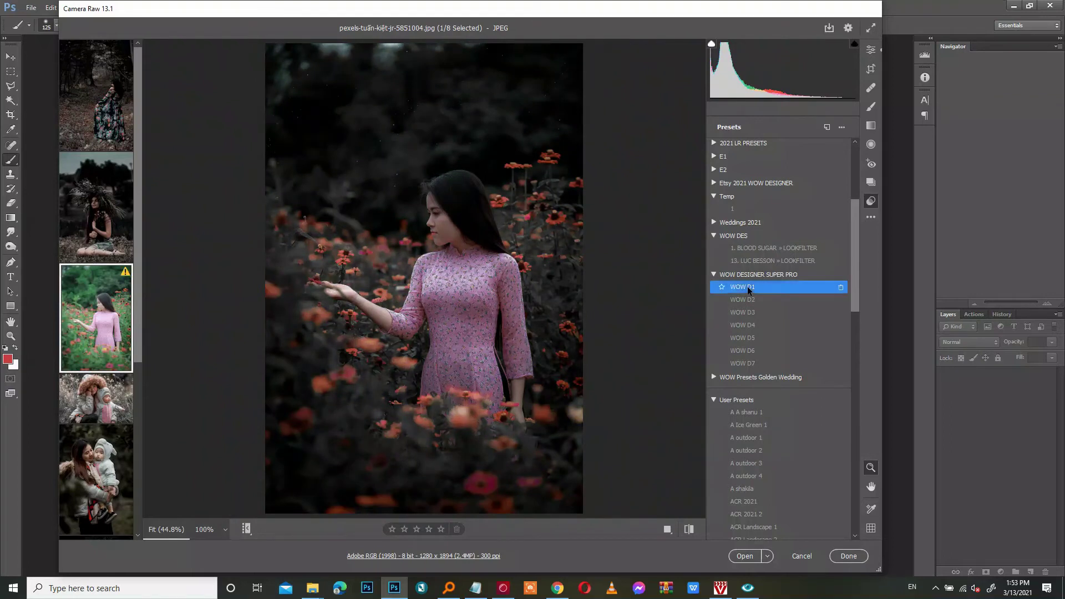
{"action": "left_click", "coordinate": [741, 348]}
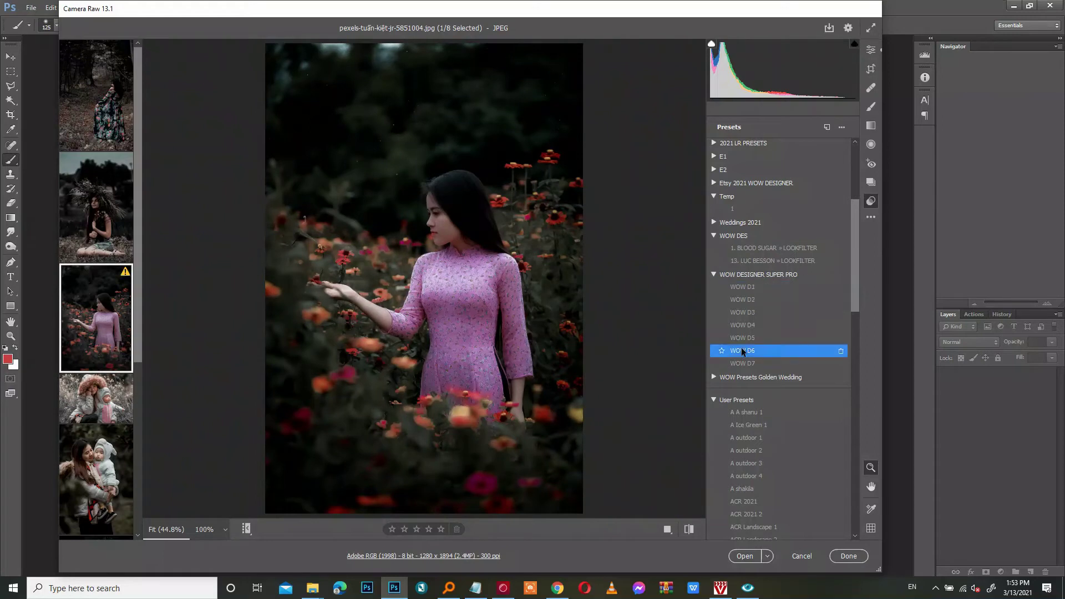
{"action": "left_click", "coordinate": [743, 363]}
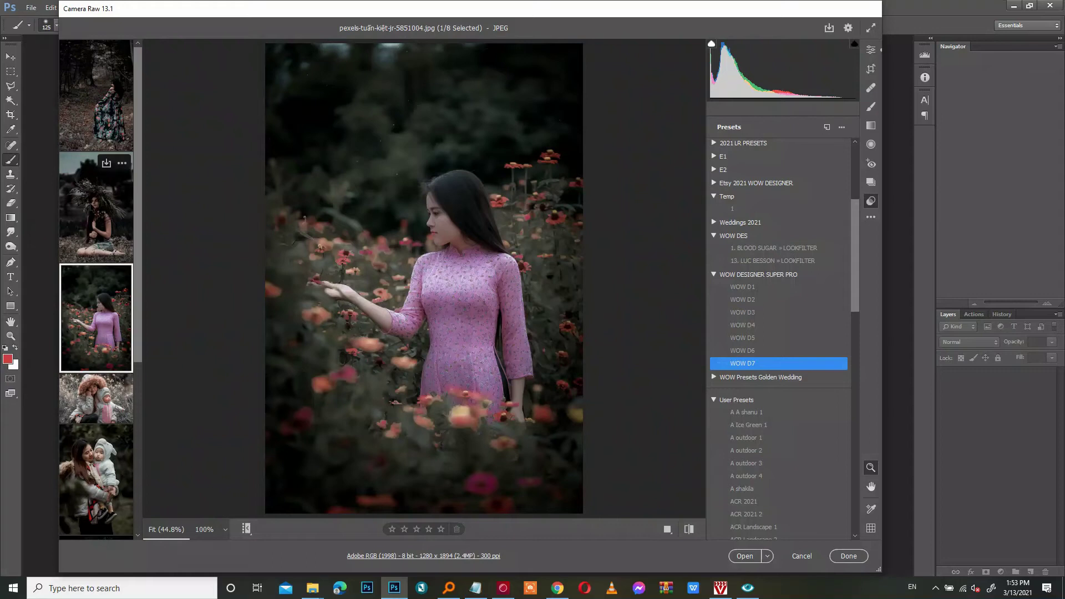
Select all eight filmstrip photos and save them as .DNG files beside the originals
{"action": "mouse_move", "coordinate": [96, 318]}
{"action": "right_click", "coordinate": [93, 234]}
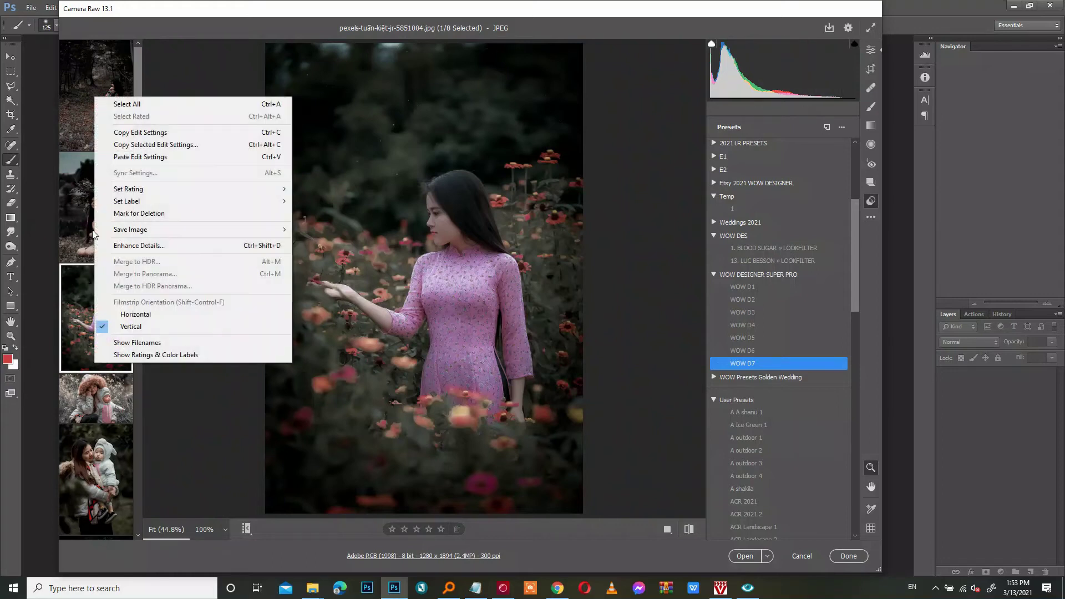
{"action": "left_click", "coordinate": [127, 105]}
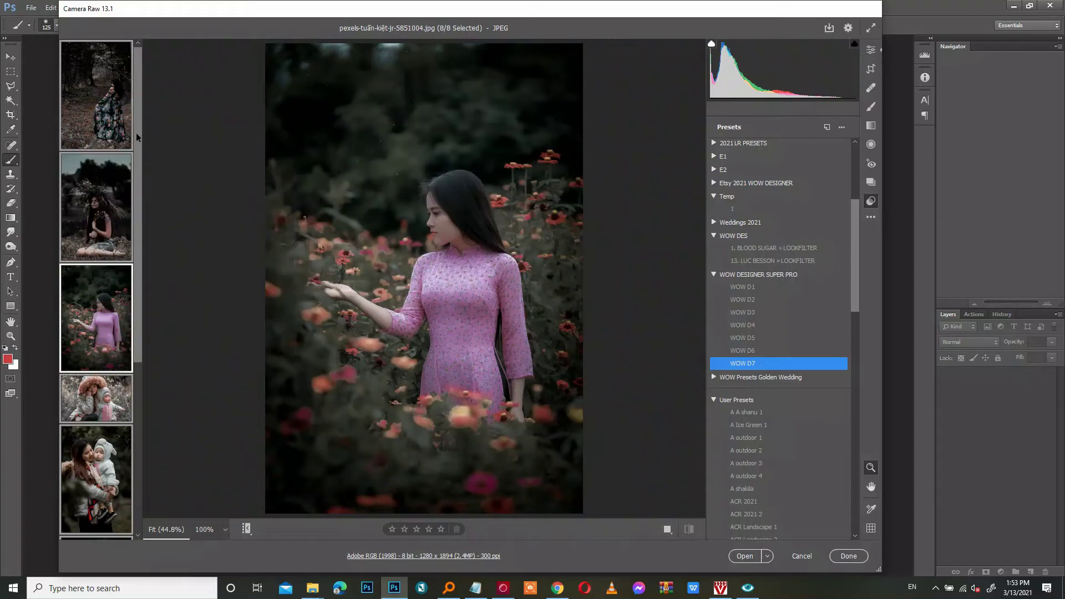
{"action": "left_click", "coordinate": [829, 28]}
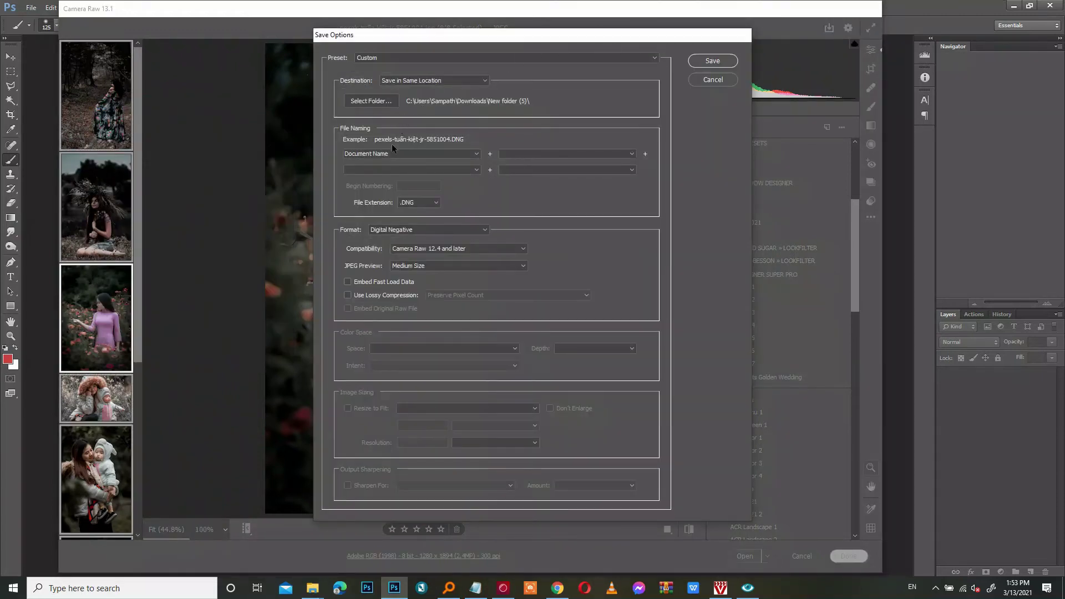
{"action": "left_click", "coordinate": [431, 203]}
{"action": "left_click", "coordinate": [713, 61]}
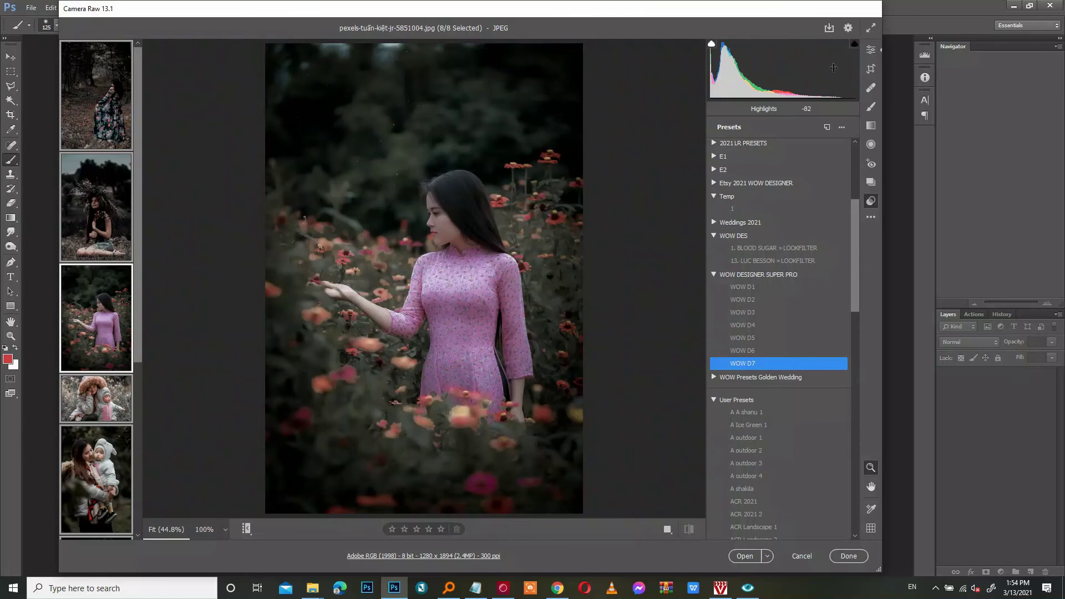
Save the eight graded photos again as .JPG files in JPEG format
{"action": "left_click", "coordinate": [829, 27]}
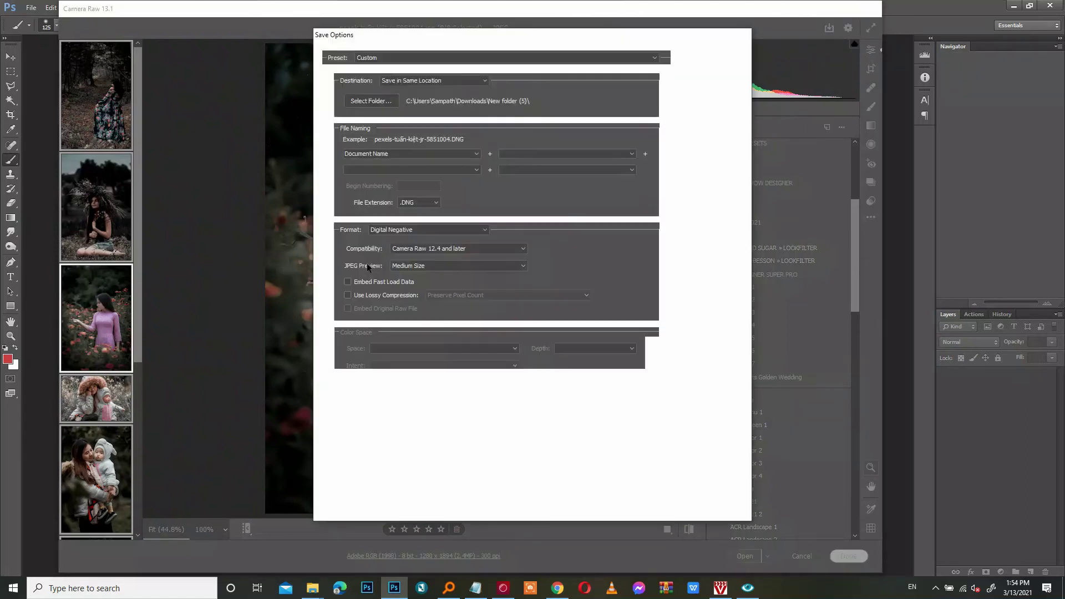
{"action": "left_click", "coordinate": [417, 203]}
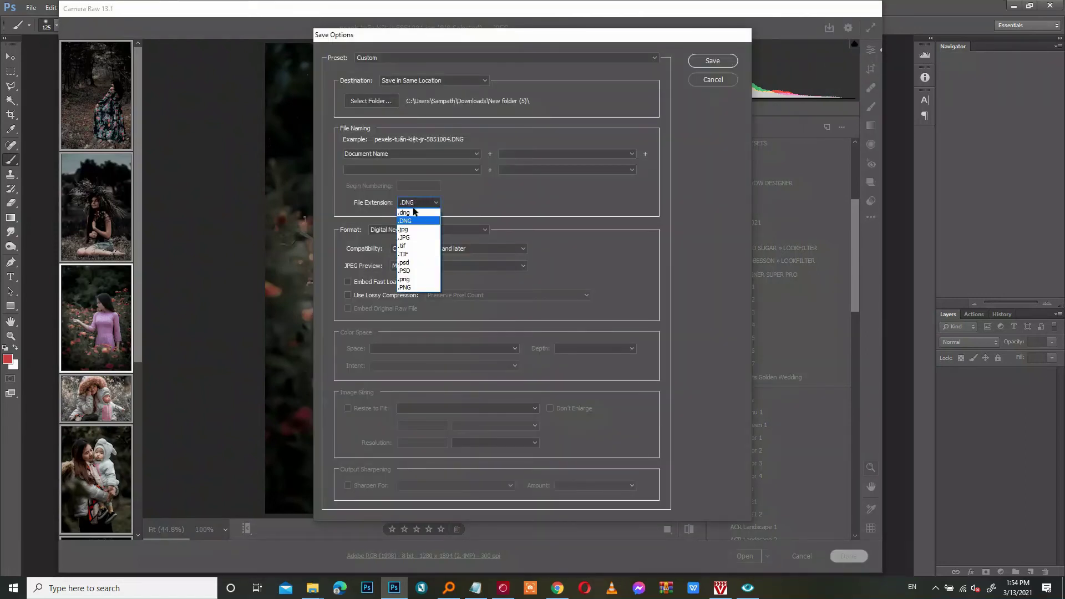
{"action": "left_click", "coordinate": [408, 238]}
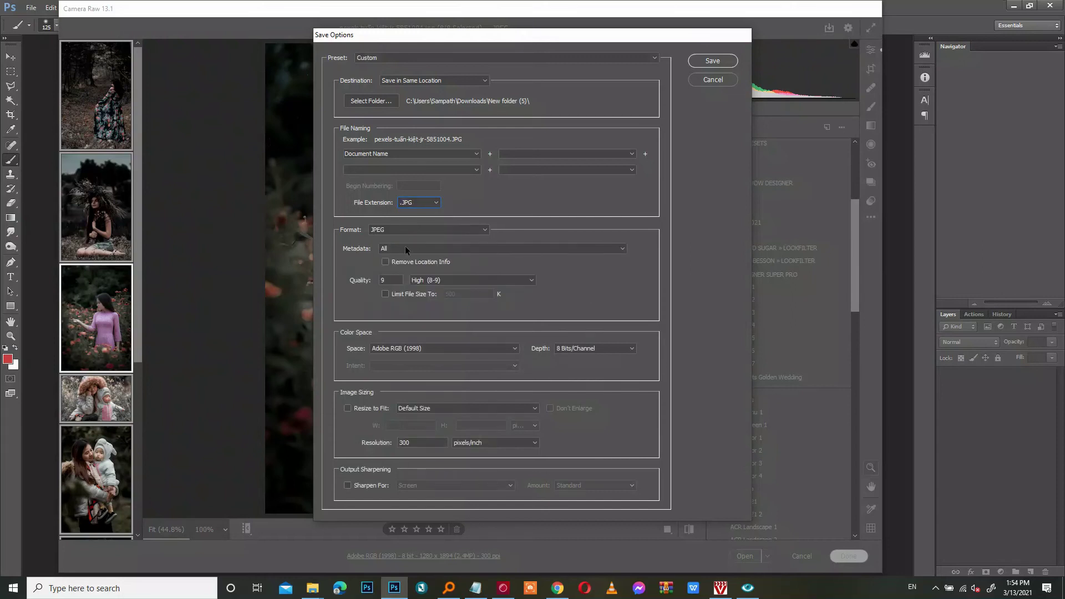
{"action": "left_click", "coordinate": [707, 60]}
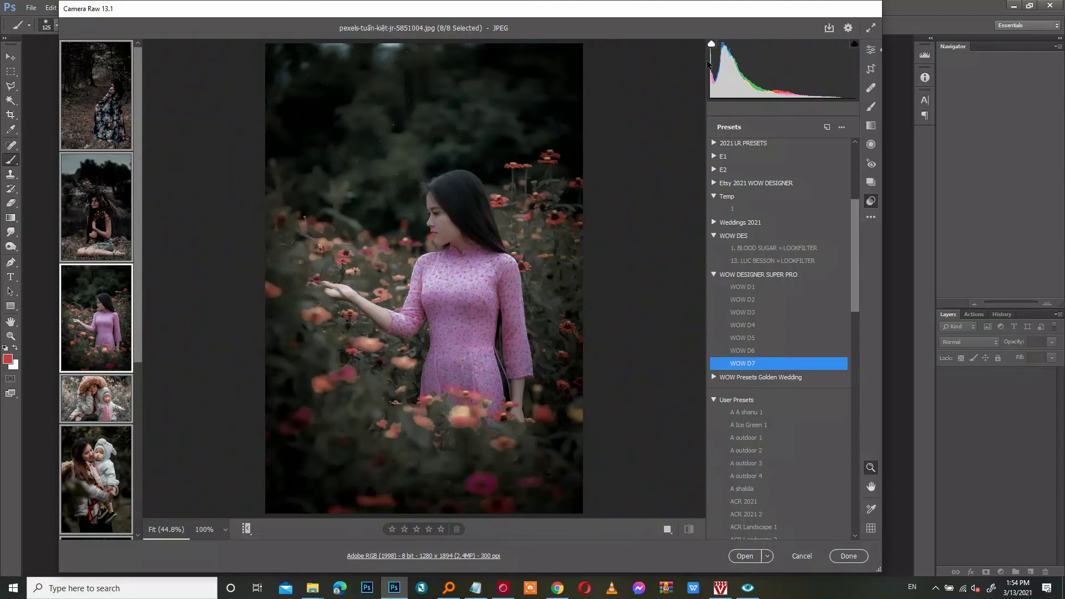
Review the pink-dress photo's basic adjustments, return to presets, and bring up Save Options
{"action": "left_click", "coordinate": [871, 50]}
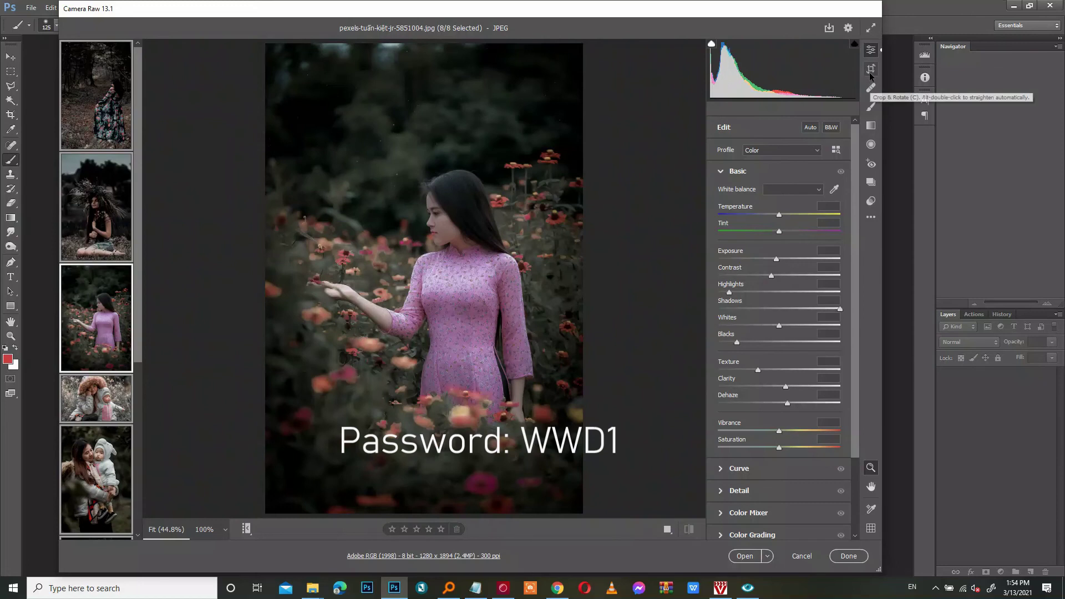
{"action": "left_click", "coordinate": [871, 200]}
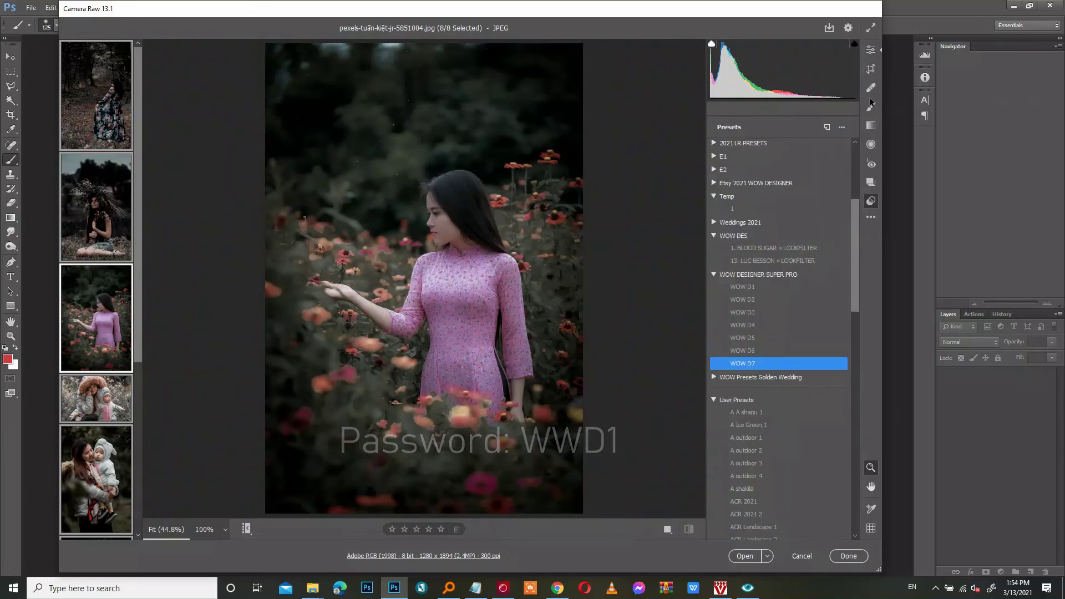
{"action": "left_click", "coordinate": [828, 29]}
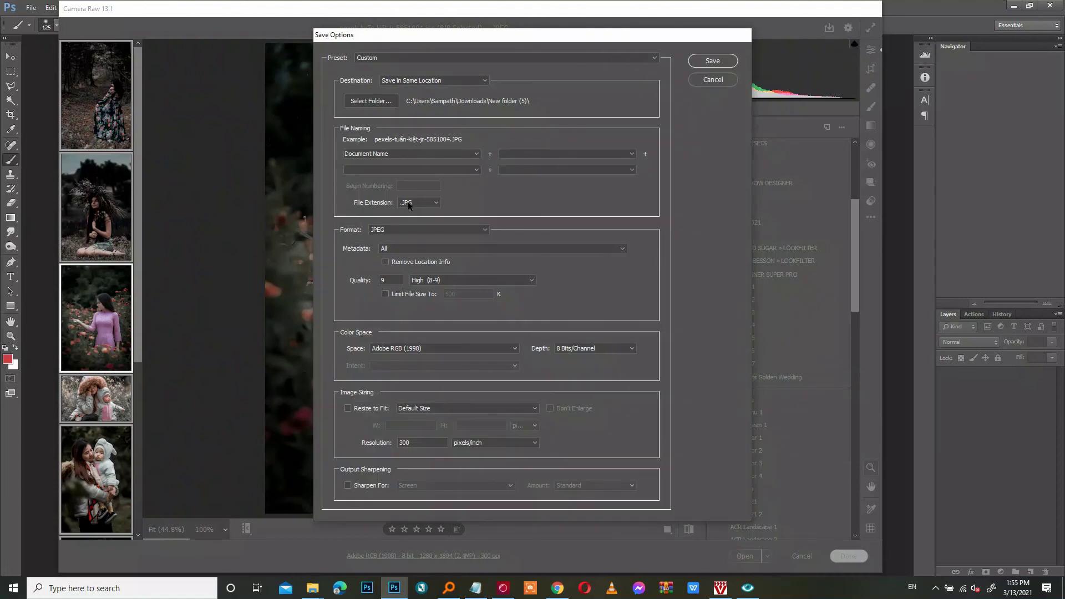
Choose .dng as the file extension in Digital Negative format and save the eight photos
{"action": "left_click", "coordinate": [409, 204]}
{"action": "left_click", "coordinate": [408, 217]}
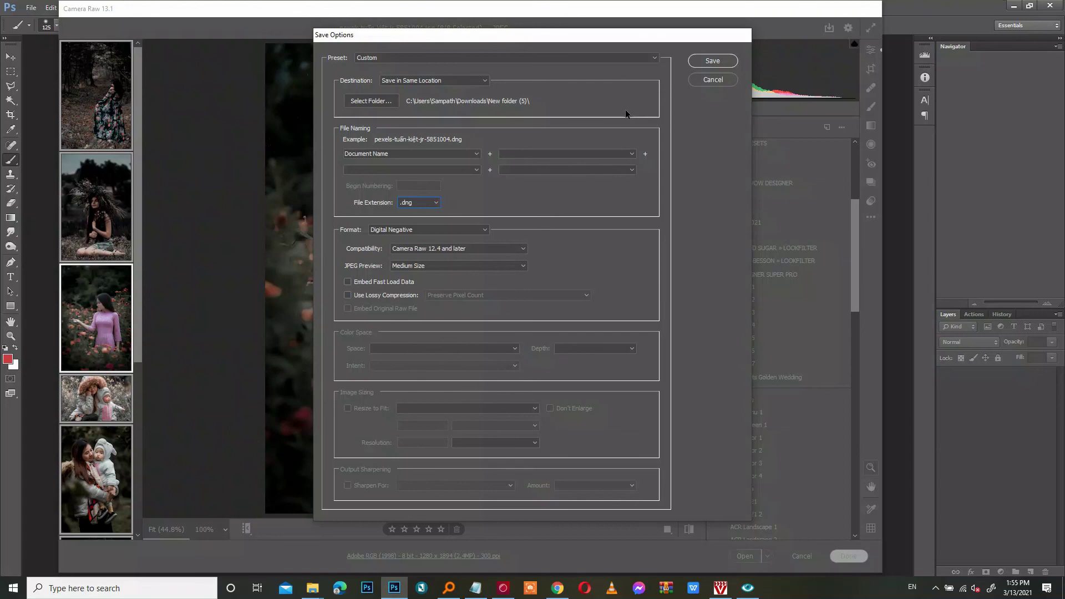
{"action": "left_click", "coordinate": [714, 61]}
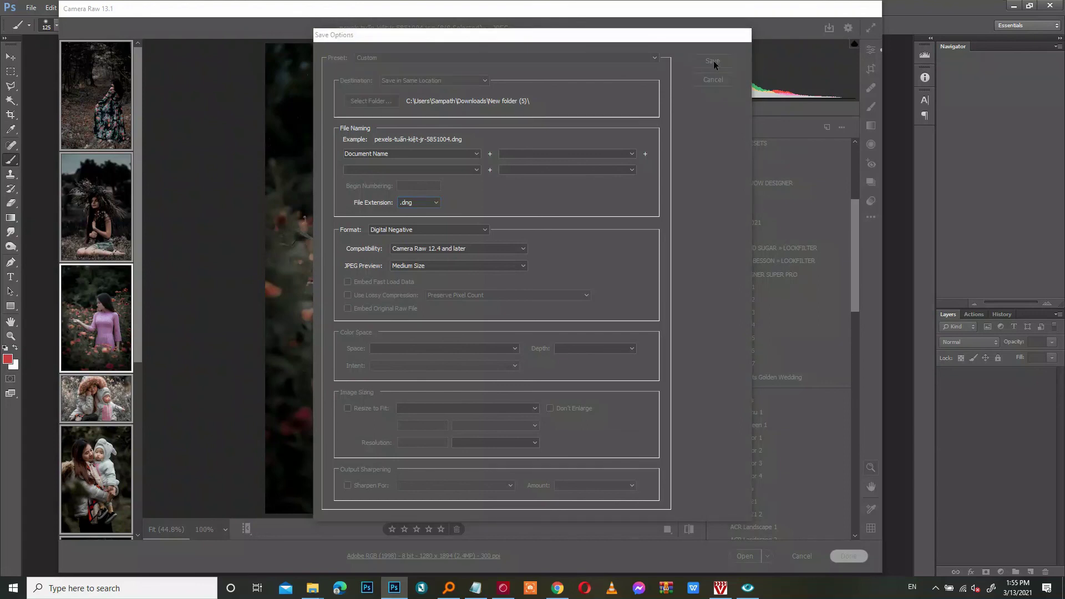